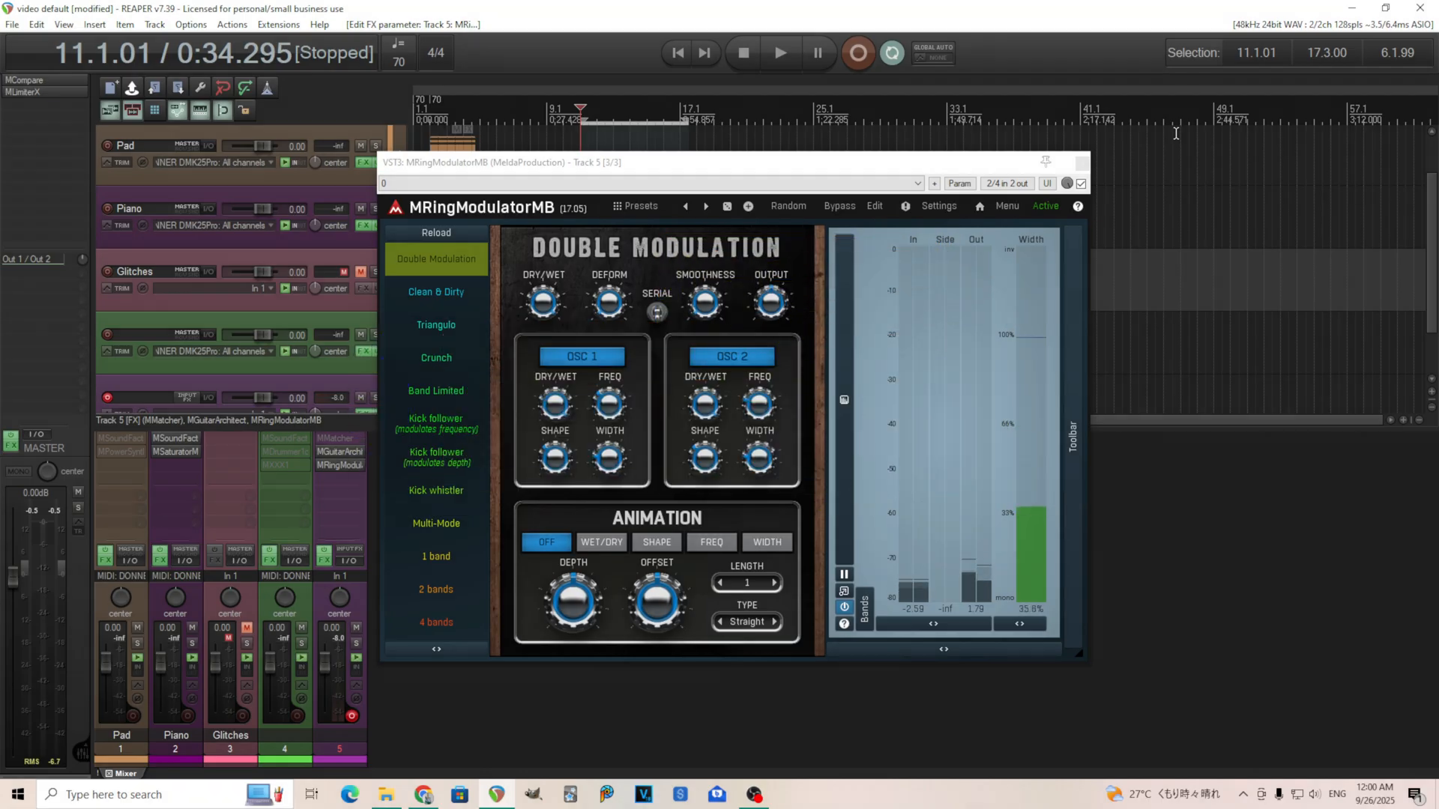
# Load the 1-band preset in MRingModulatorMB and reposition the plugin window.
pyautogui.moveTo(594, 165); pyautogui.dragTo(634, 184)
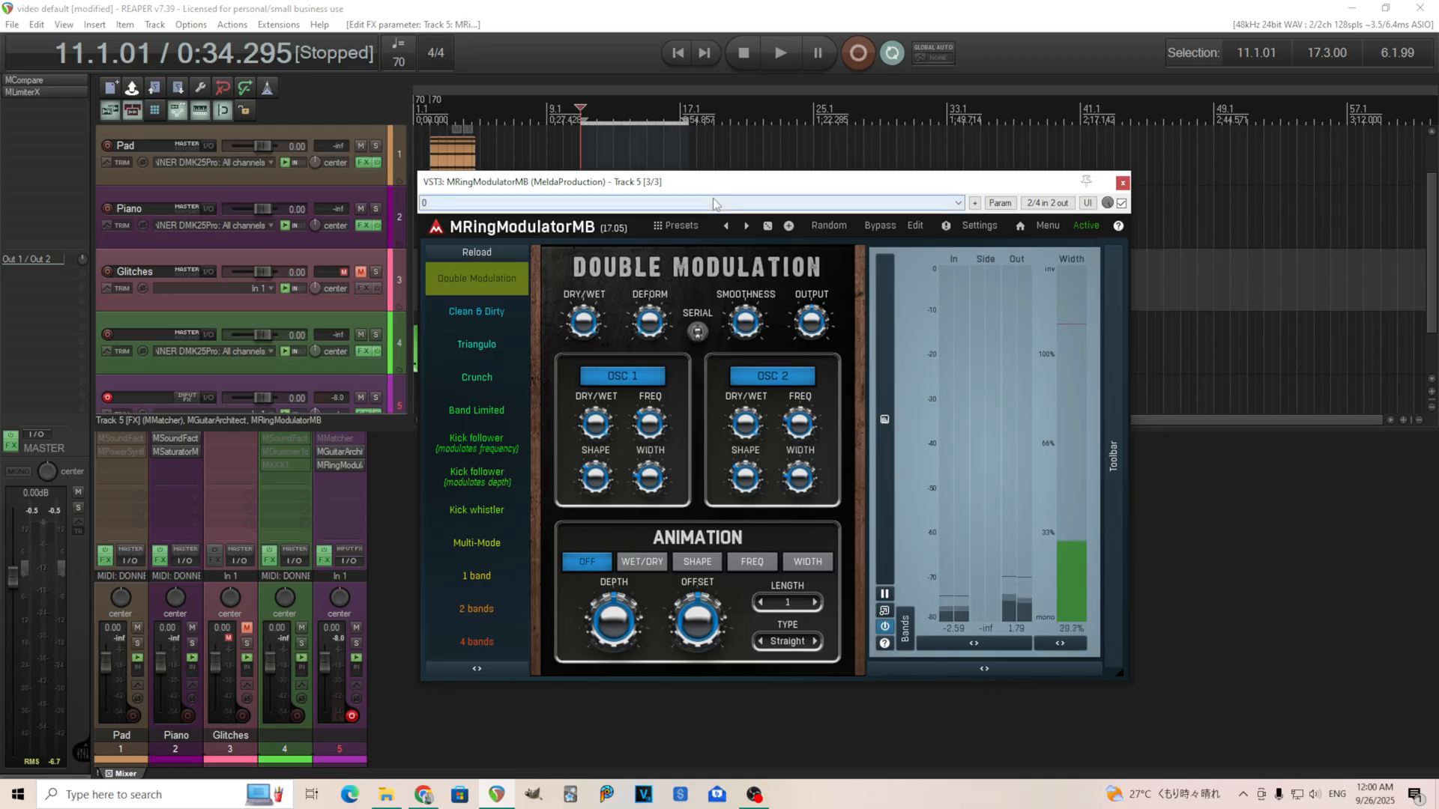
pyautogui.click(734, 225)
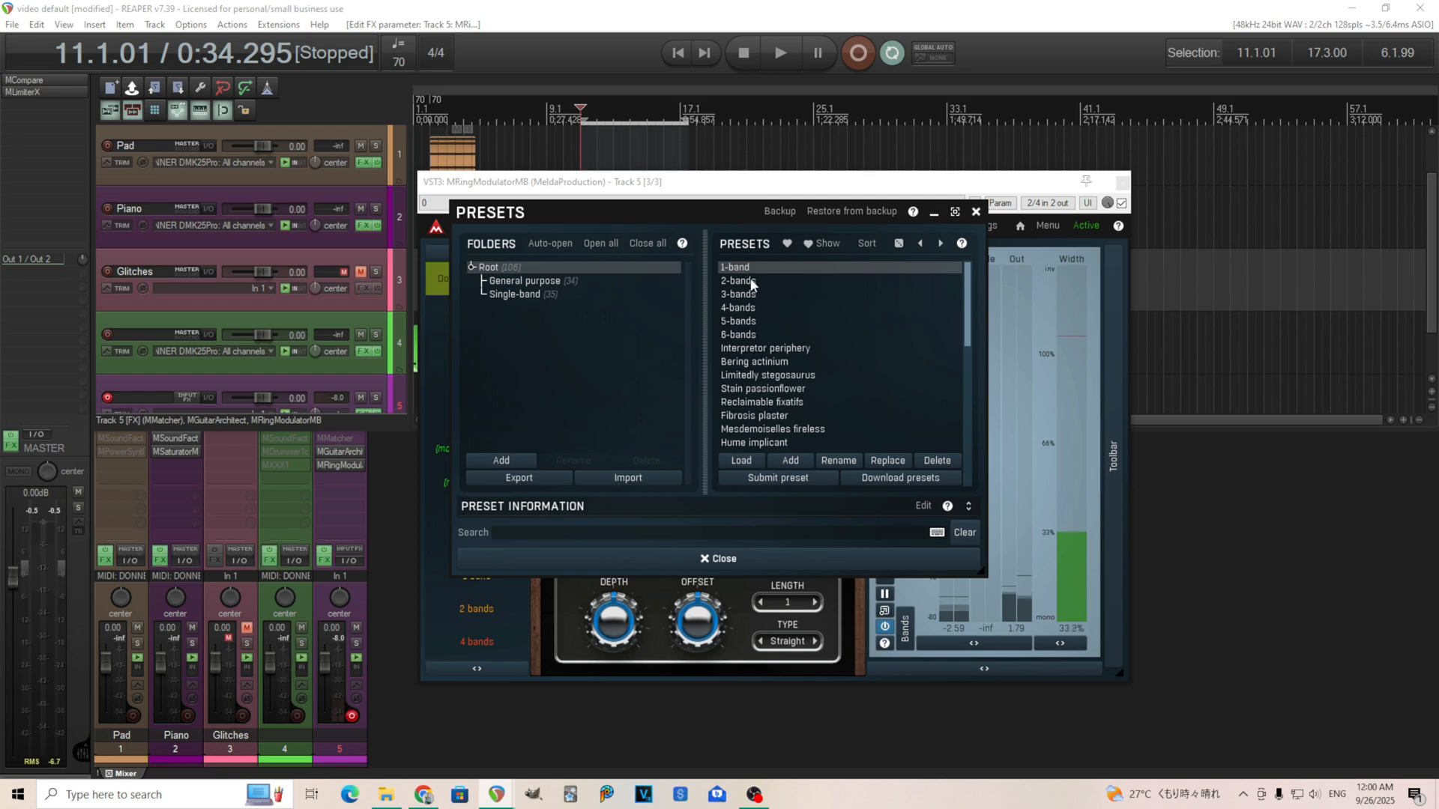
pyautogui.doubleClick(758, 269)
pyautogui.click(718, 559)
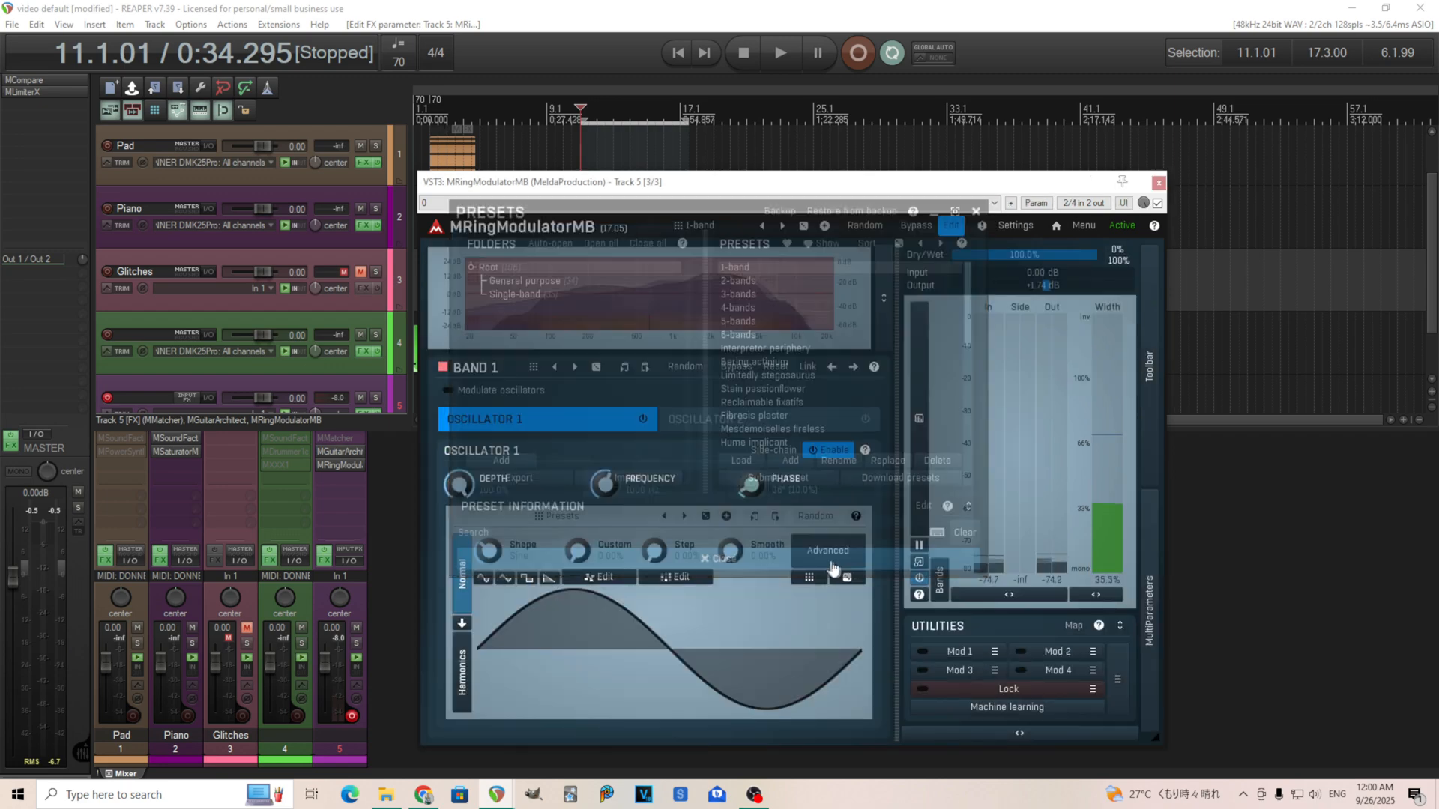
pyautogui.moveTo(799, 189); pyautogui.dragTo(730, 158)
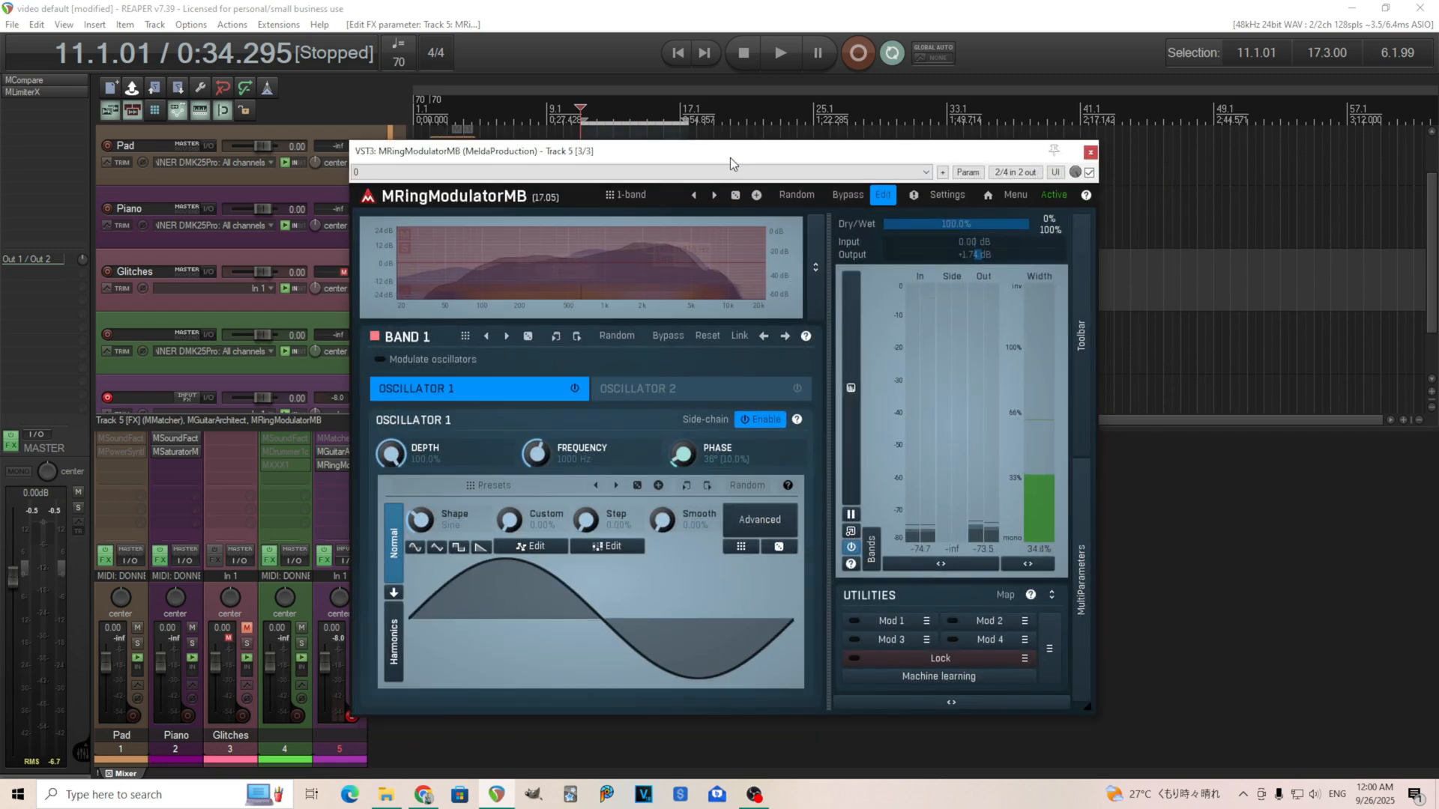
pyautogui.click(843, 201)
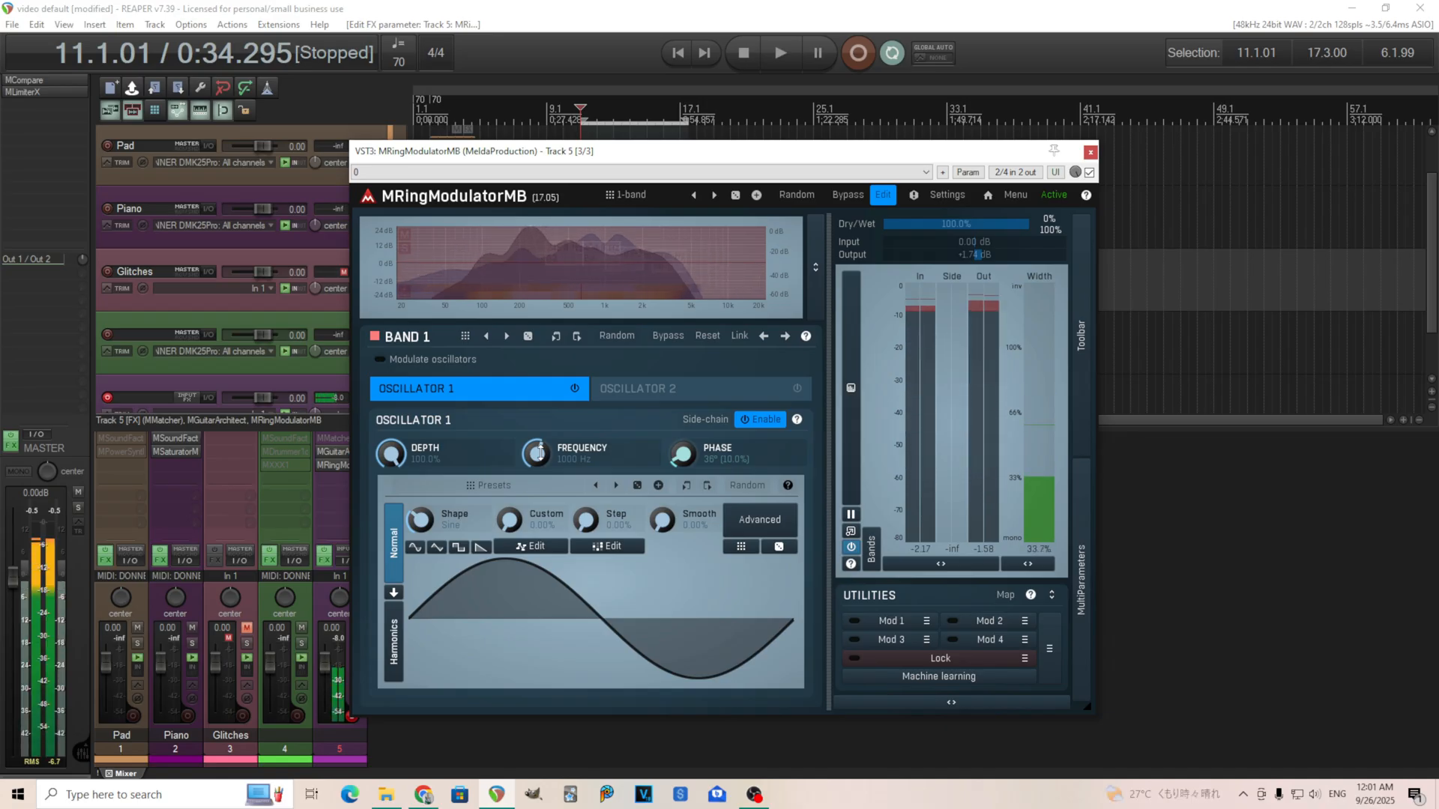
# Sweep Oscillator 1's frequency through low and high values, ending at about 609 Hz.
pyautogui.scroll(-8, 540, 453)
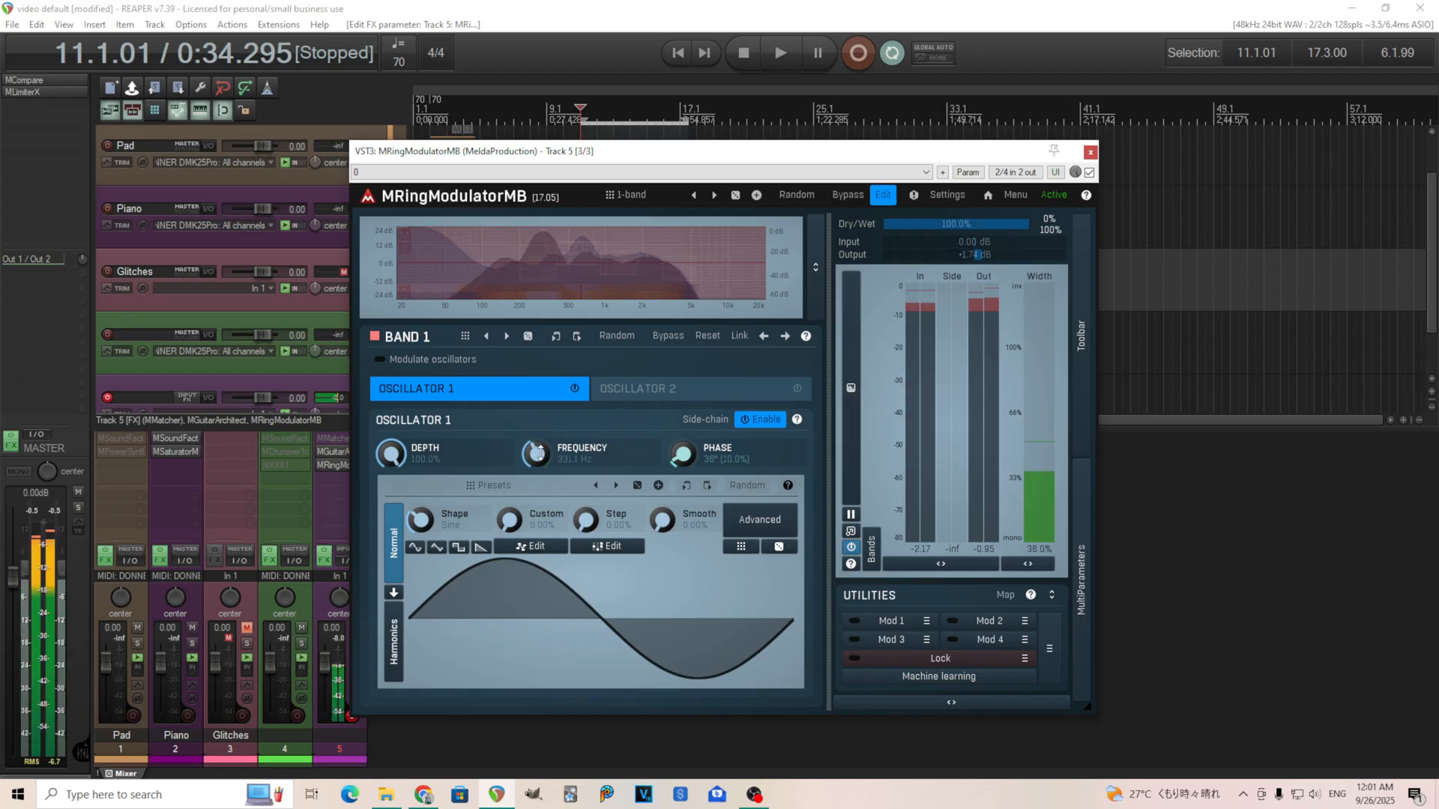
pyautogui.scroll(-6, 539, 452)
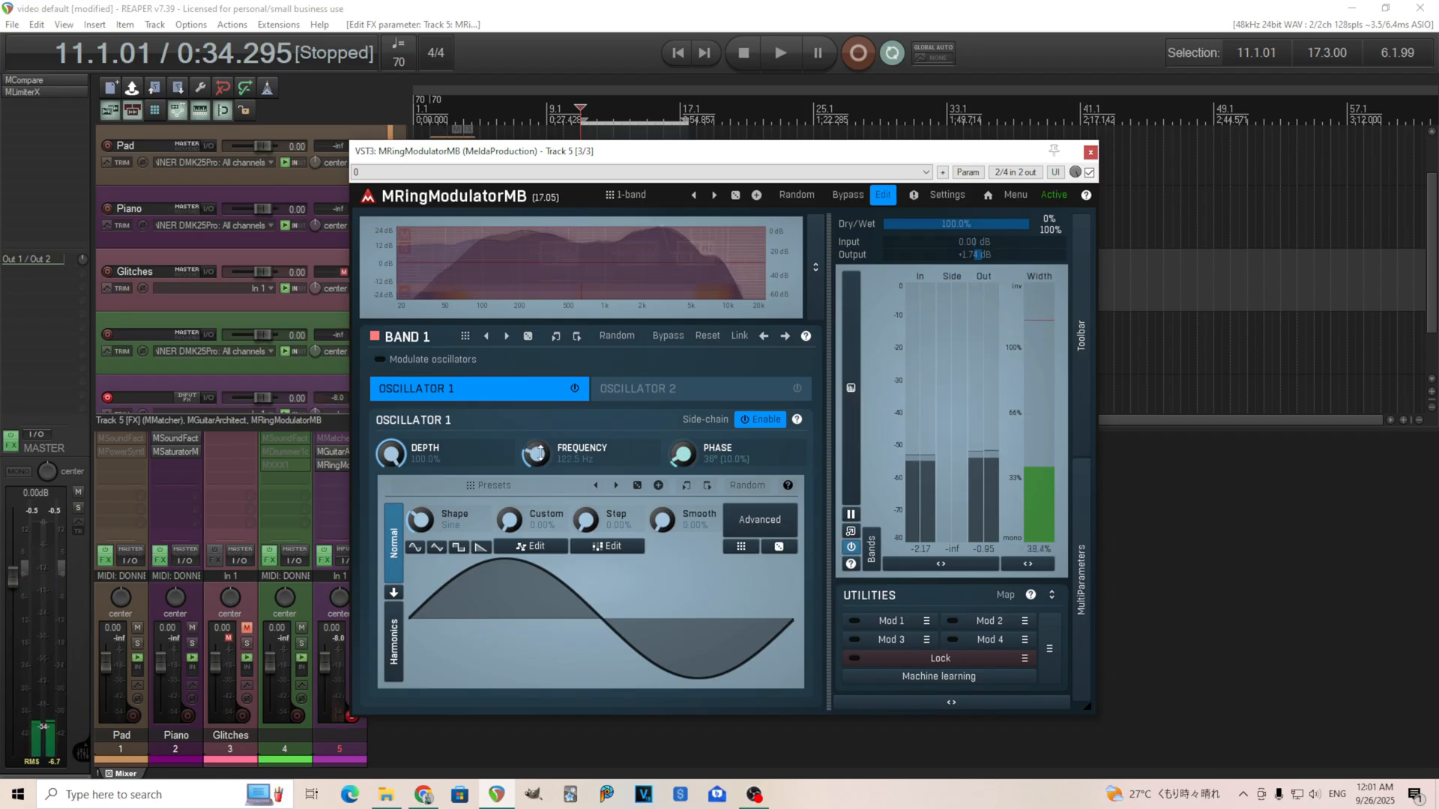
pyautogui.moveTo(539, 453); pyautogui.dragTo(540, 360)
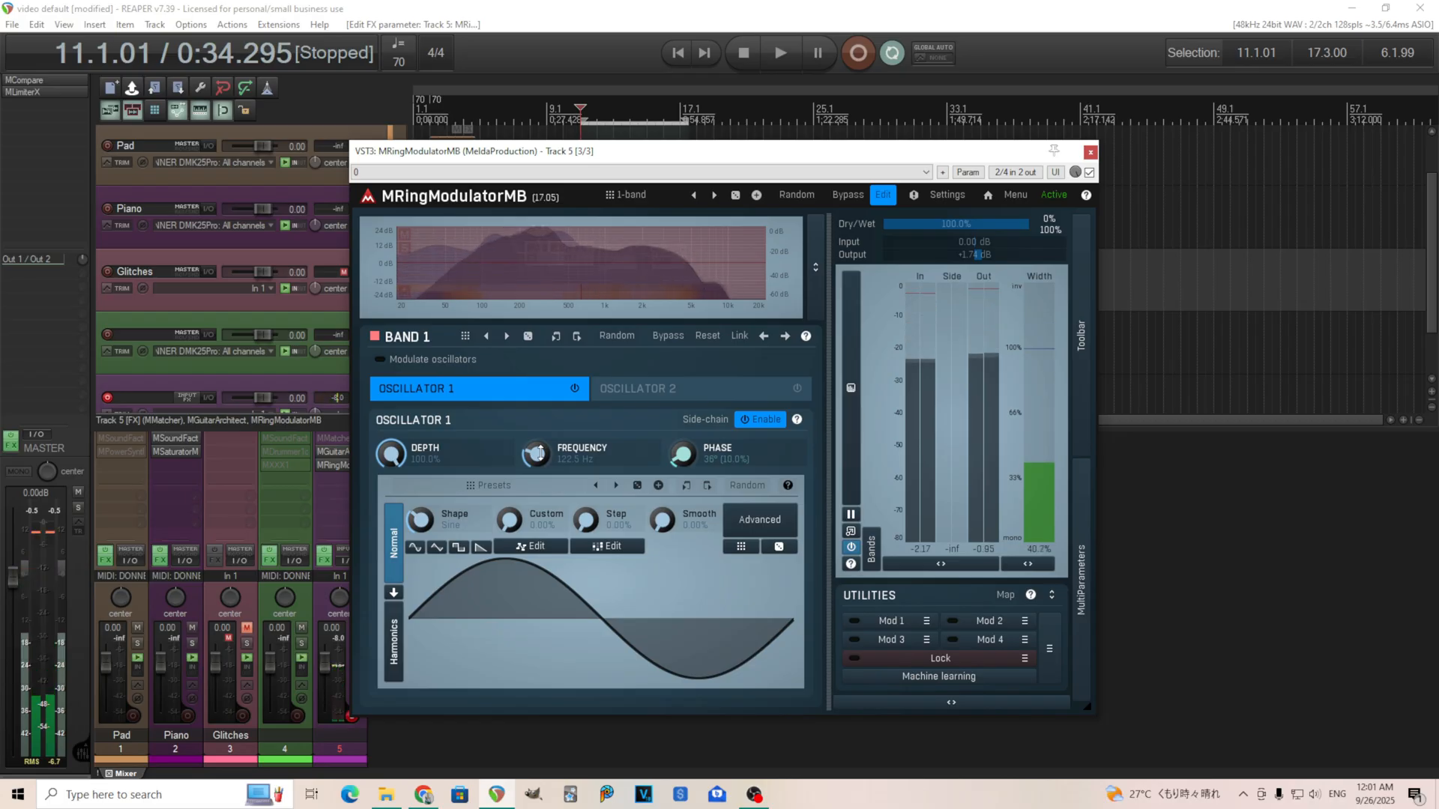
pyautogui.moveTo(541, 453); pyautogui.dragTo(542, 455)
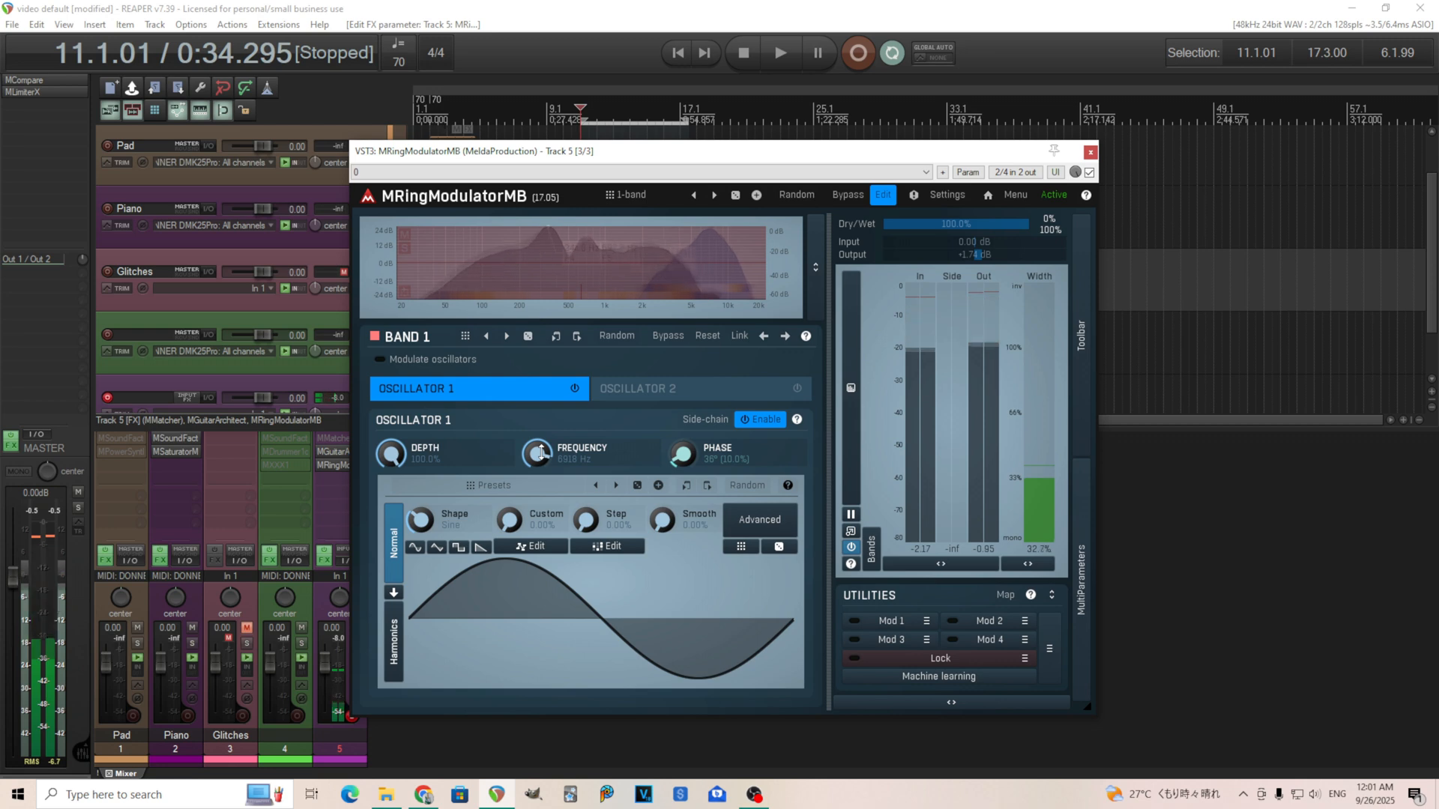
pyautogui.moveTo(541, 453); pyautogui.dragTo(541, 457)
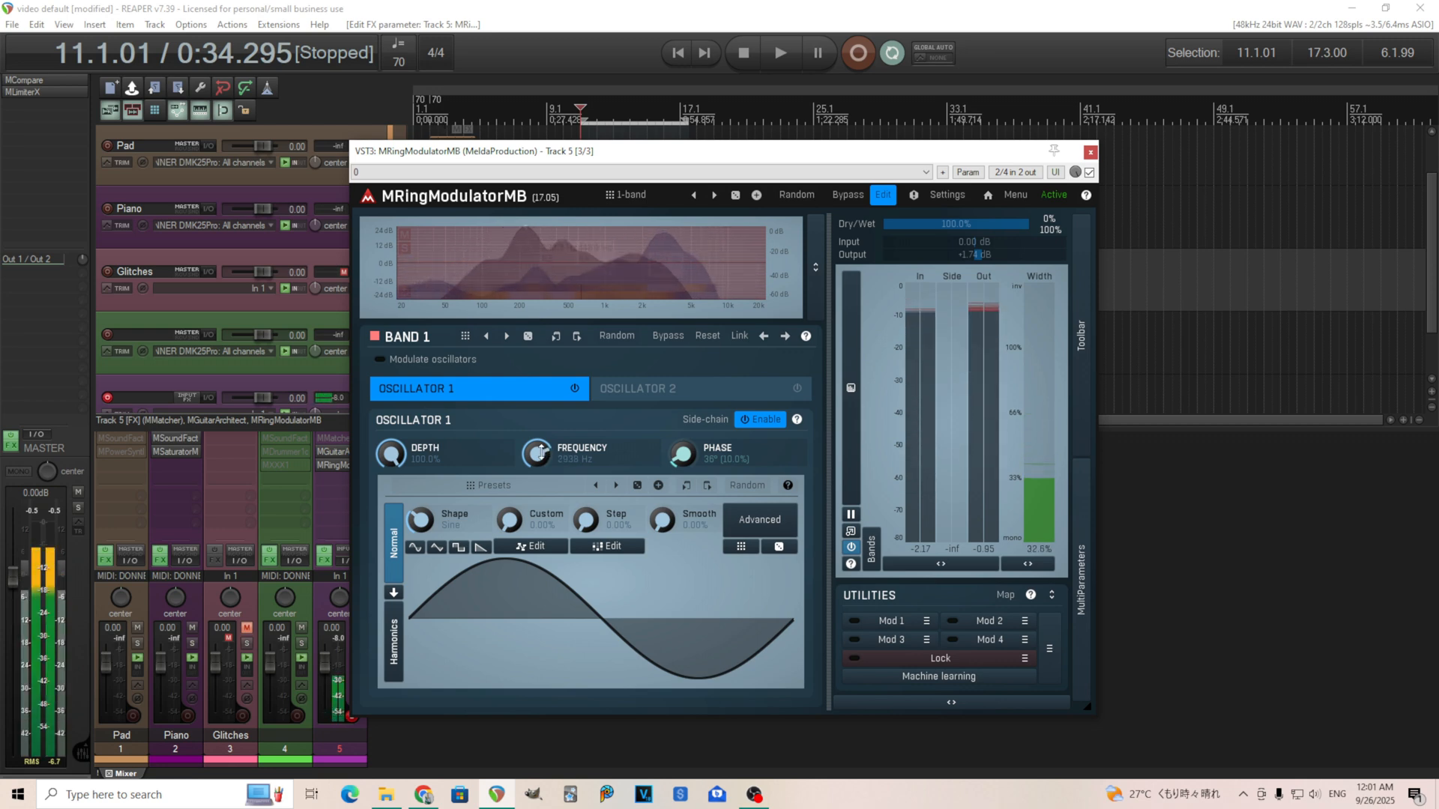
pyautogui.moveTo(541, 453); pyautogui.dragTo(541, 448)
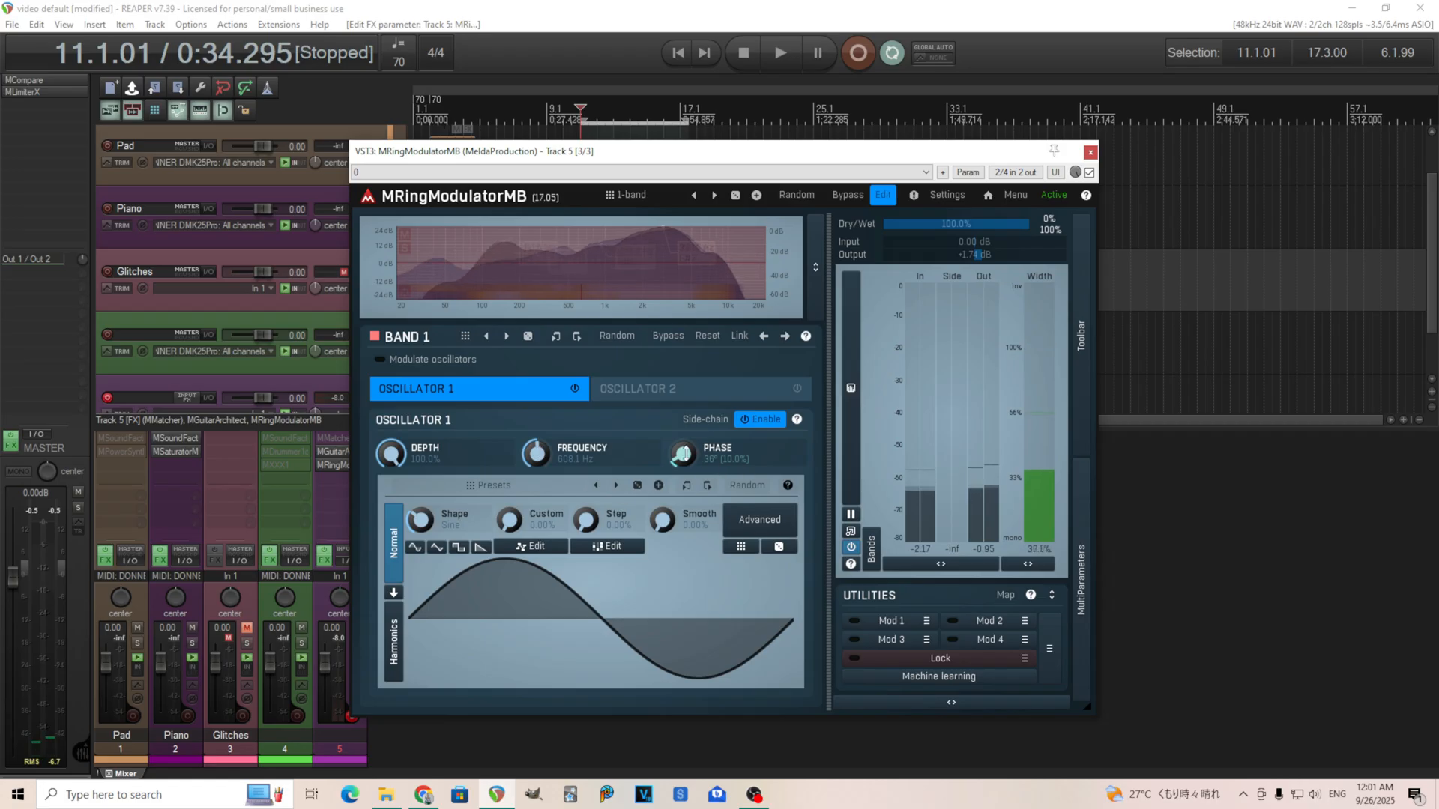
# Try Oscillator 1's phase at 177°, reset it to 0°, and leave the depth at 100%.
pyautogui.moveTo(684, 454); pyautogui.dragTo(684, 420)
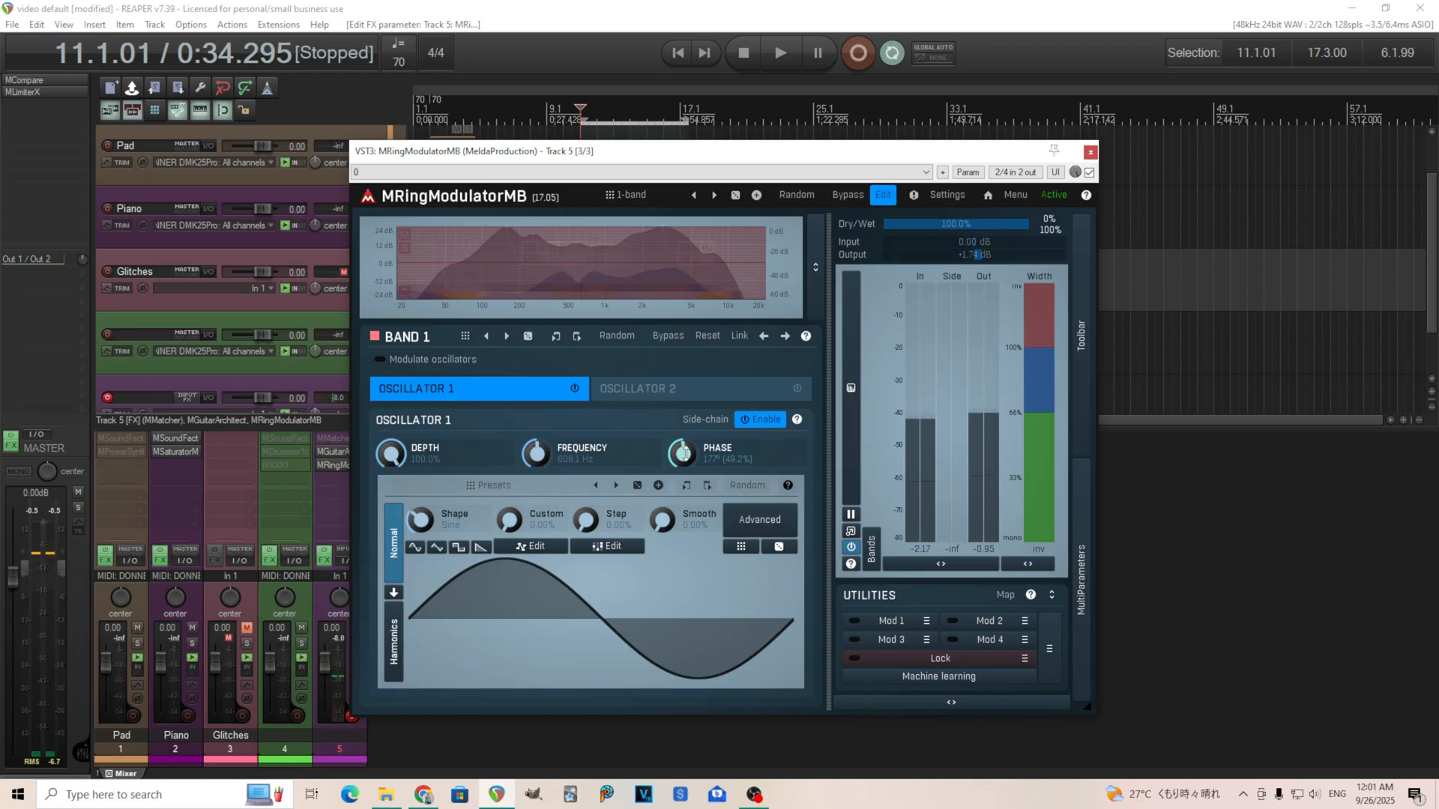
pyautogui.doubleClick(685, 454)
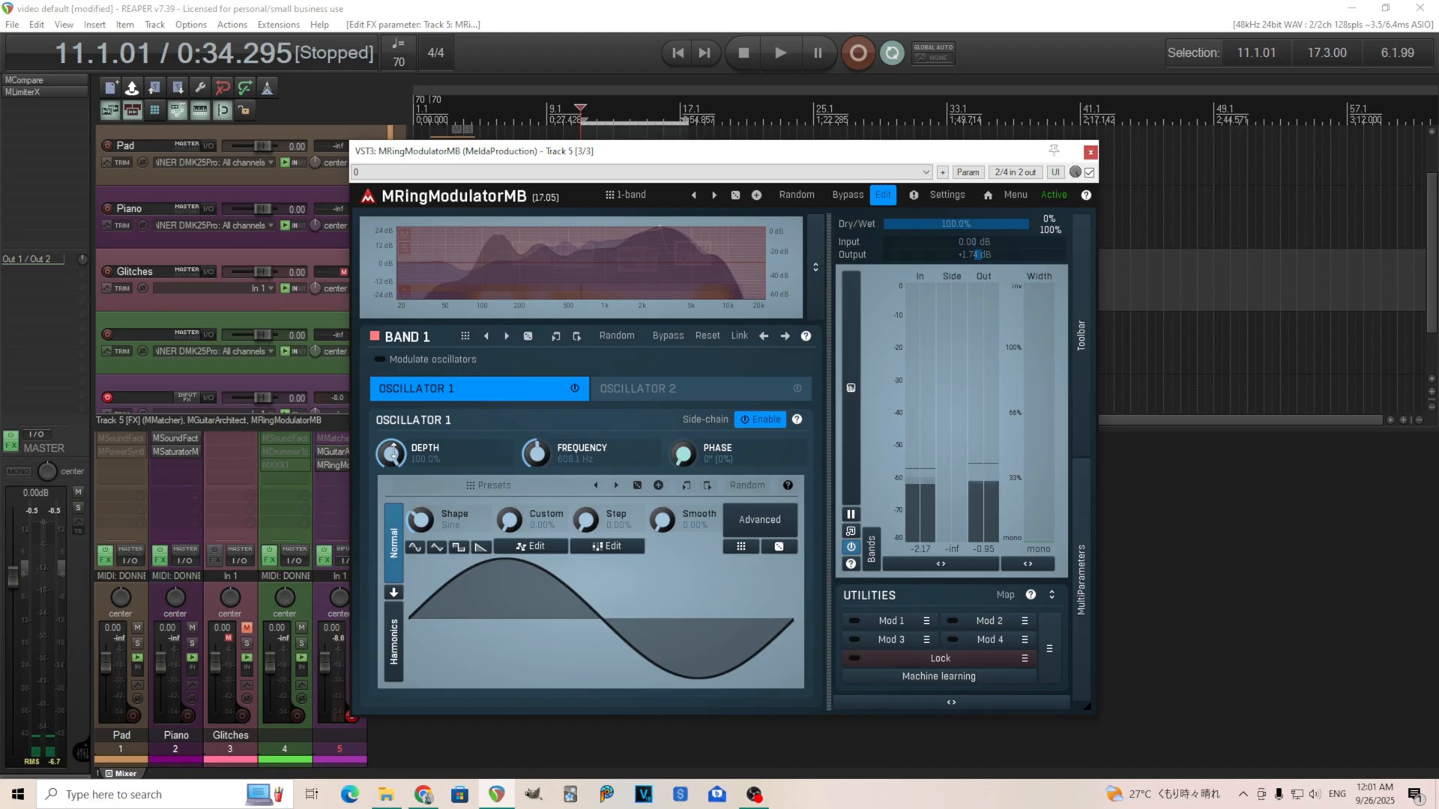
pyautogui.moveTo(391, 453); pyautogui.dragTo(390, 457)
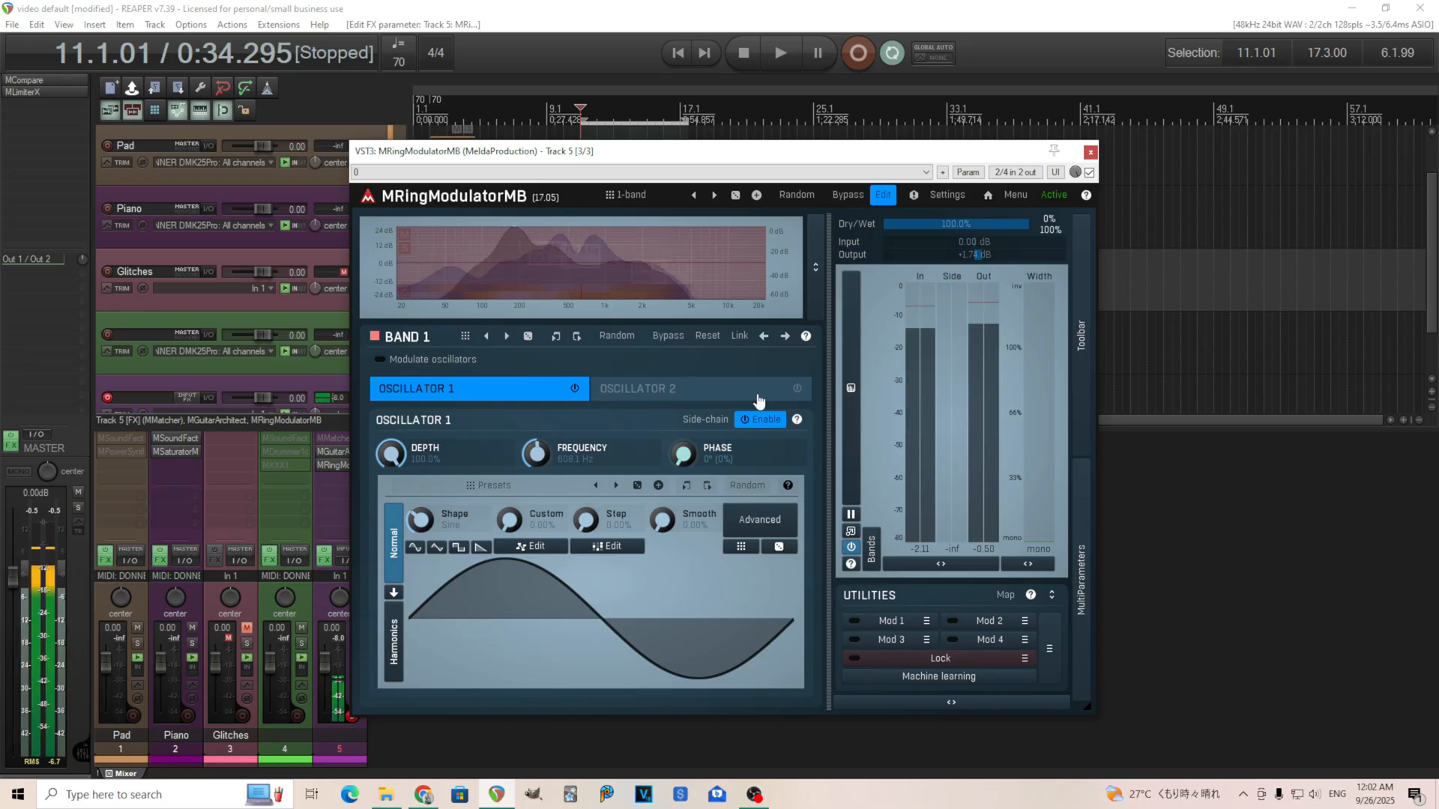
# Try enabling Oscillator 2 with its phase reset to 0°, and disable it again.
pyautogui.click(790, 391)
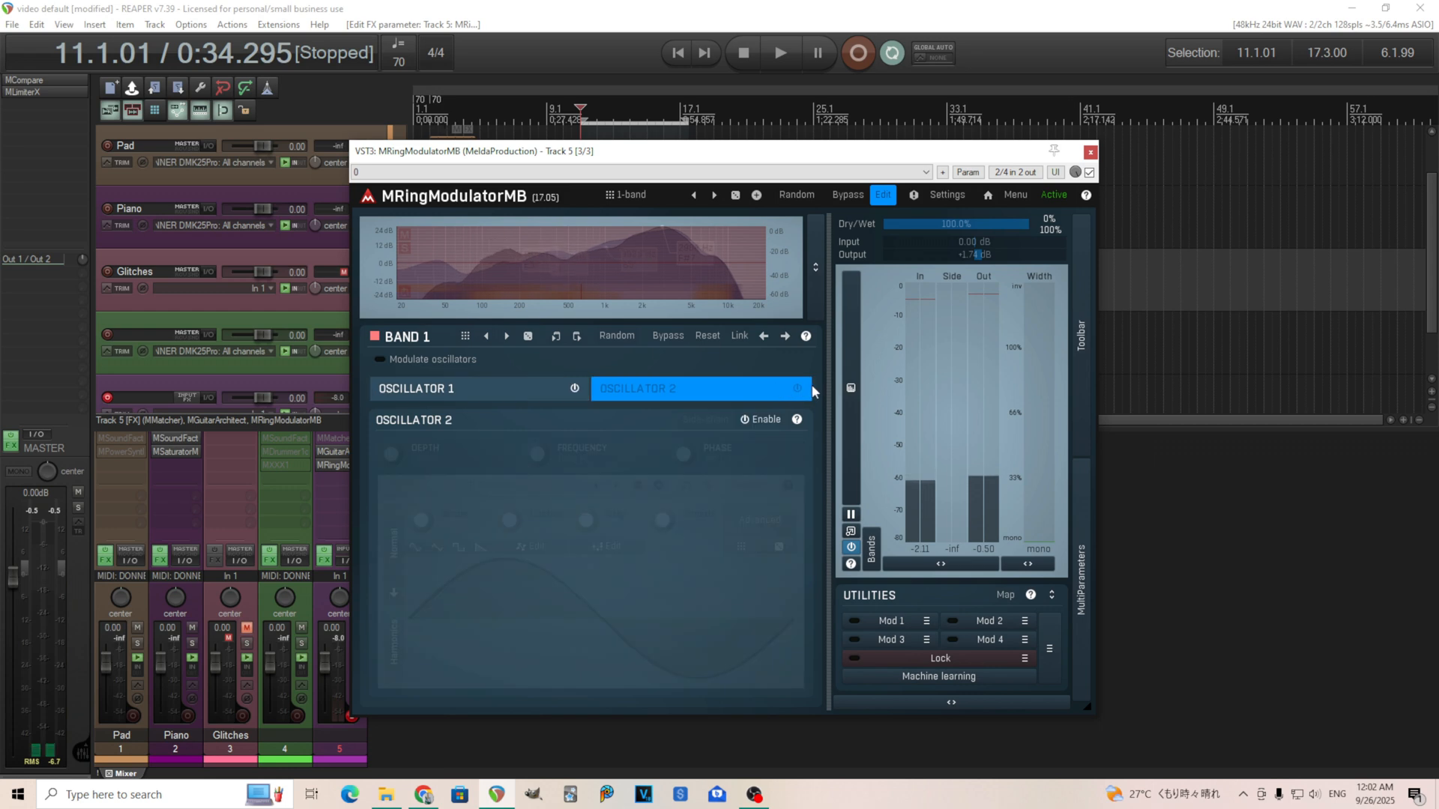
pyautogui.click(797, 388)
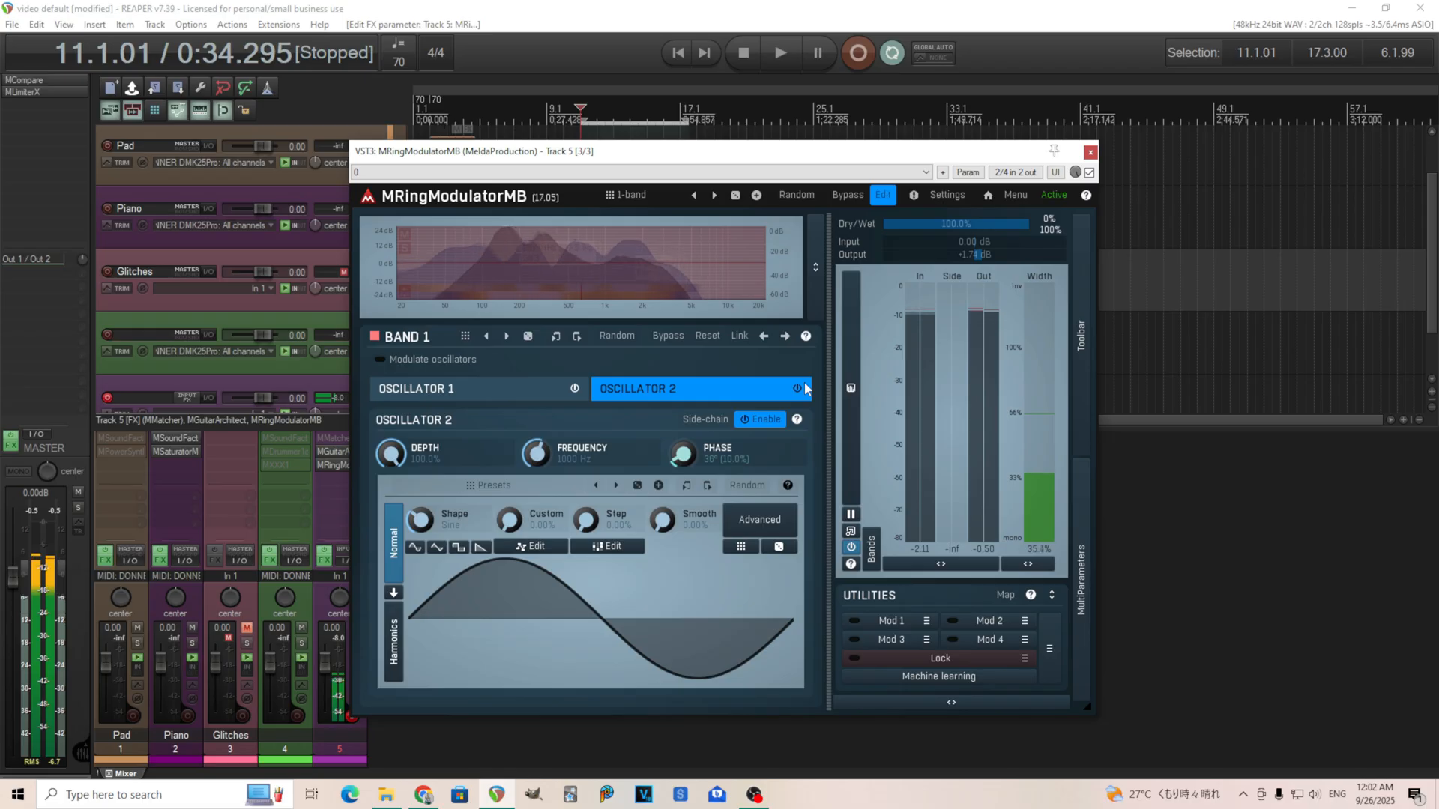
pyautogui.doubleClick(683, 454)
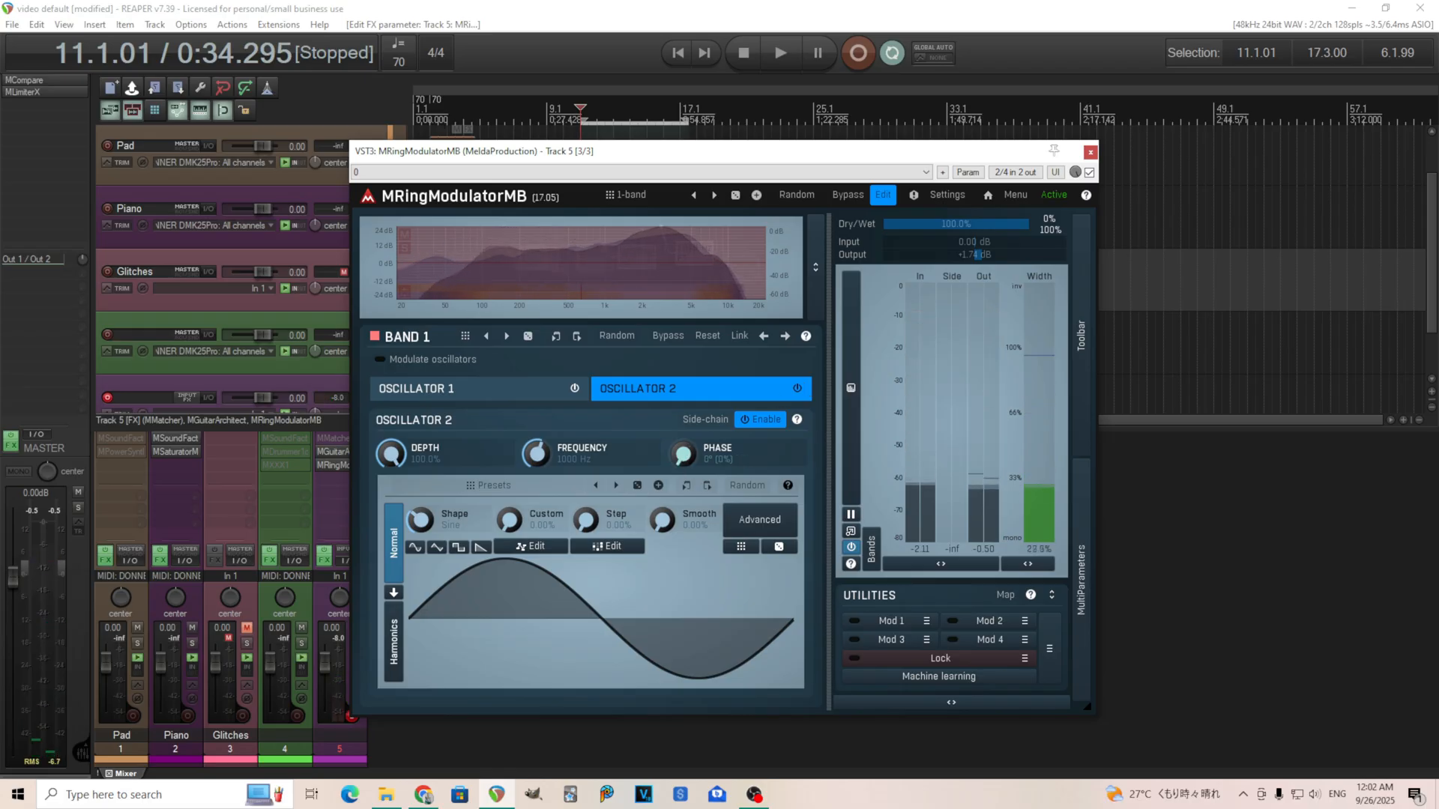
pyautogui.click(772, 428)
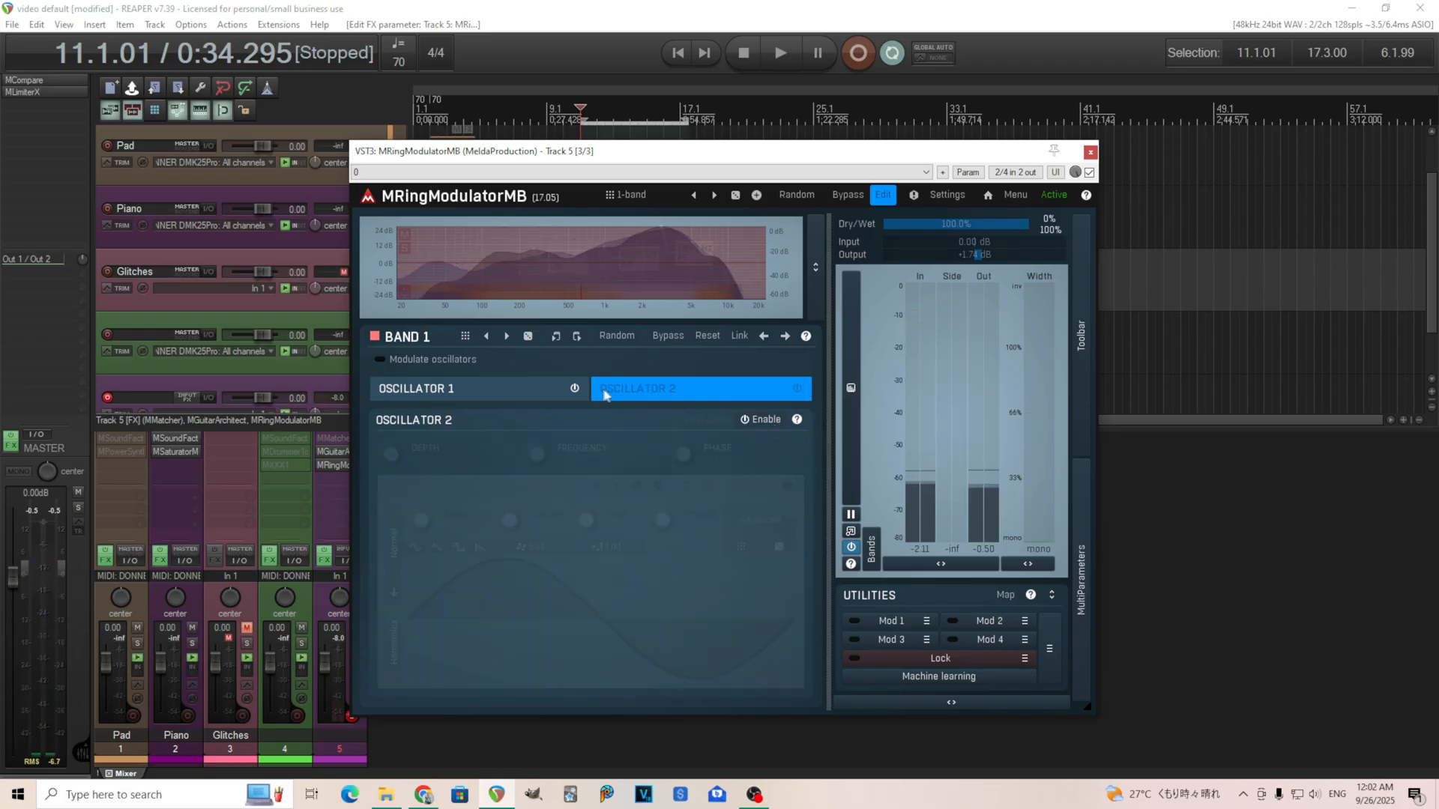
# Audition the triangle, rectangle and saw shapes on Oscillator 1, returning to sine.
pyautogui.click(464, 390)
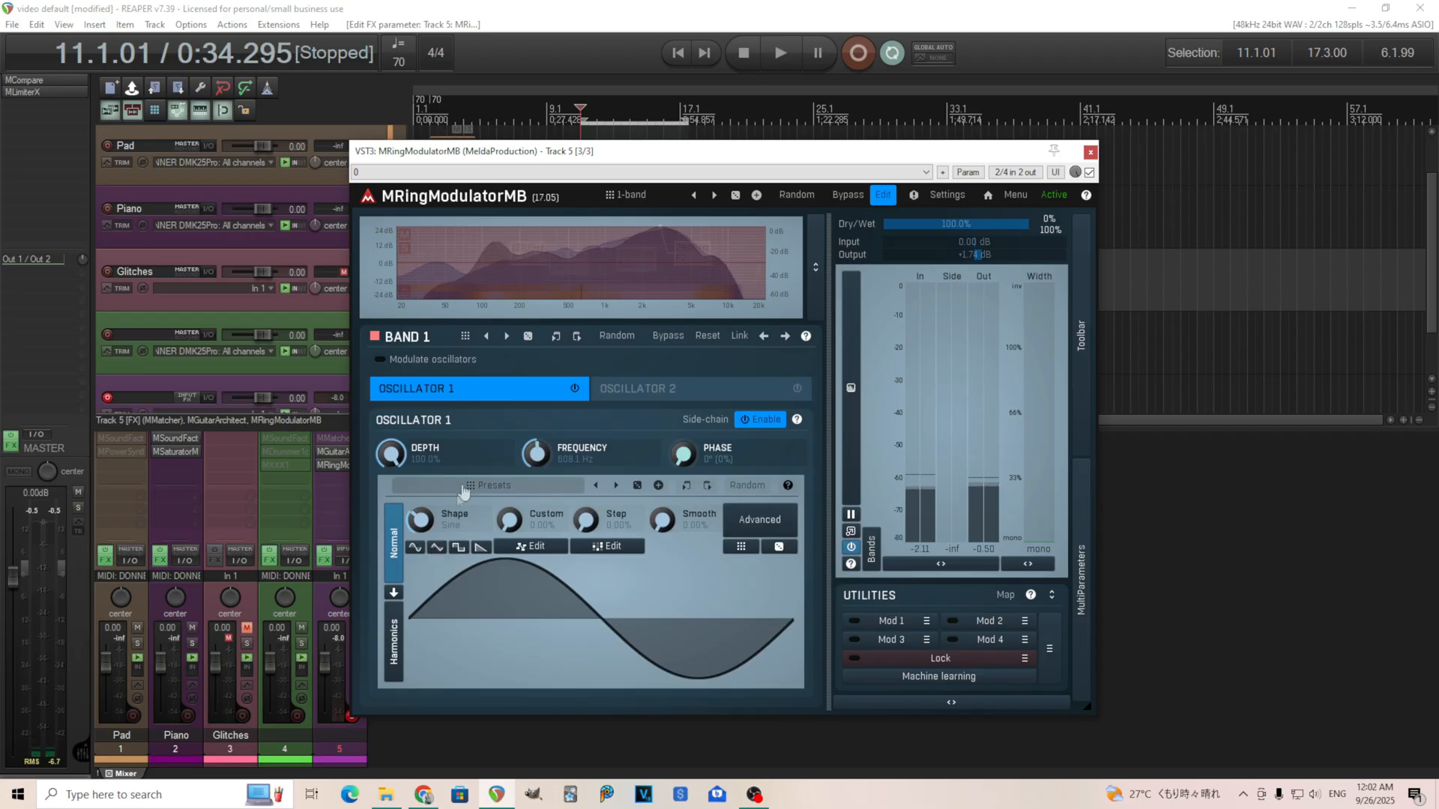
pyautogui.click(436, 549)
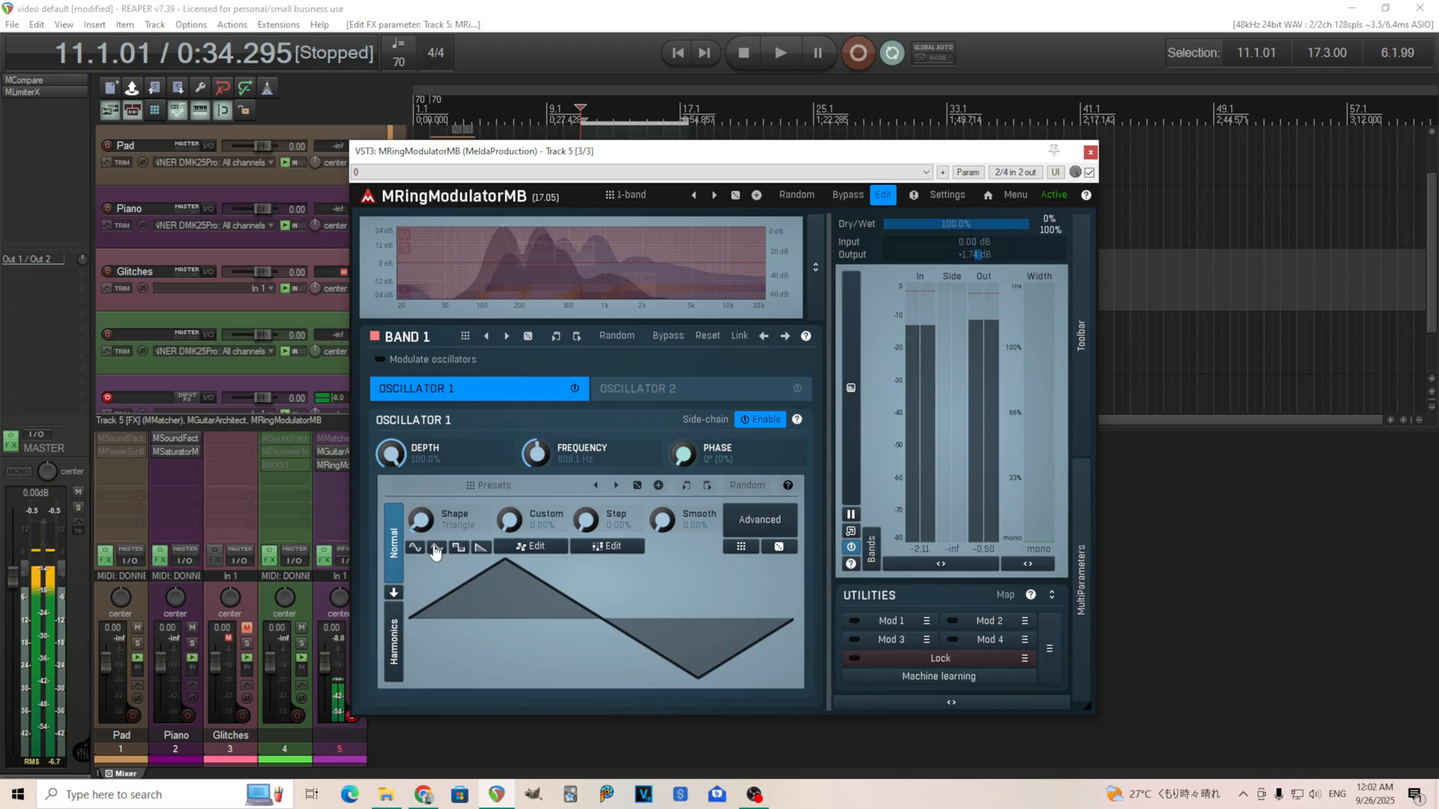
pyautogui.click(414, 549)
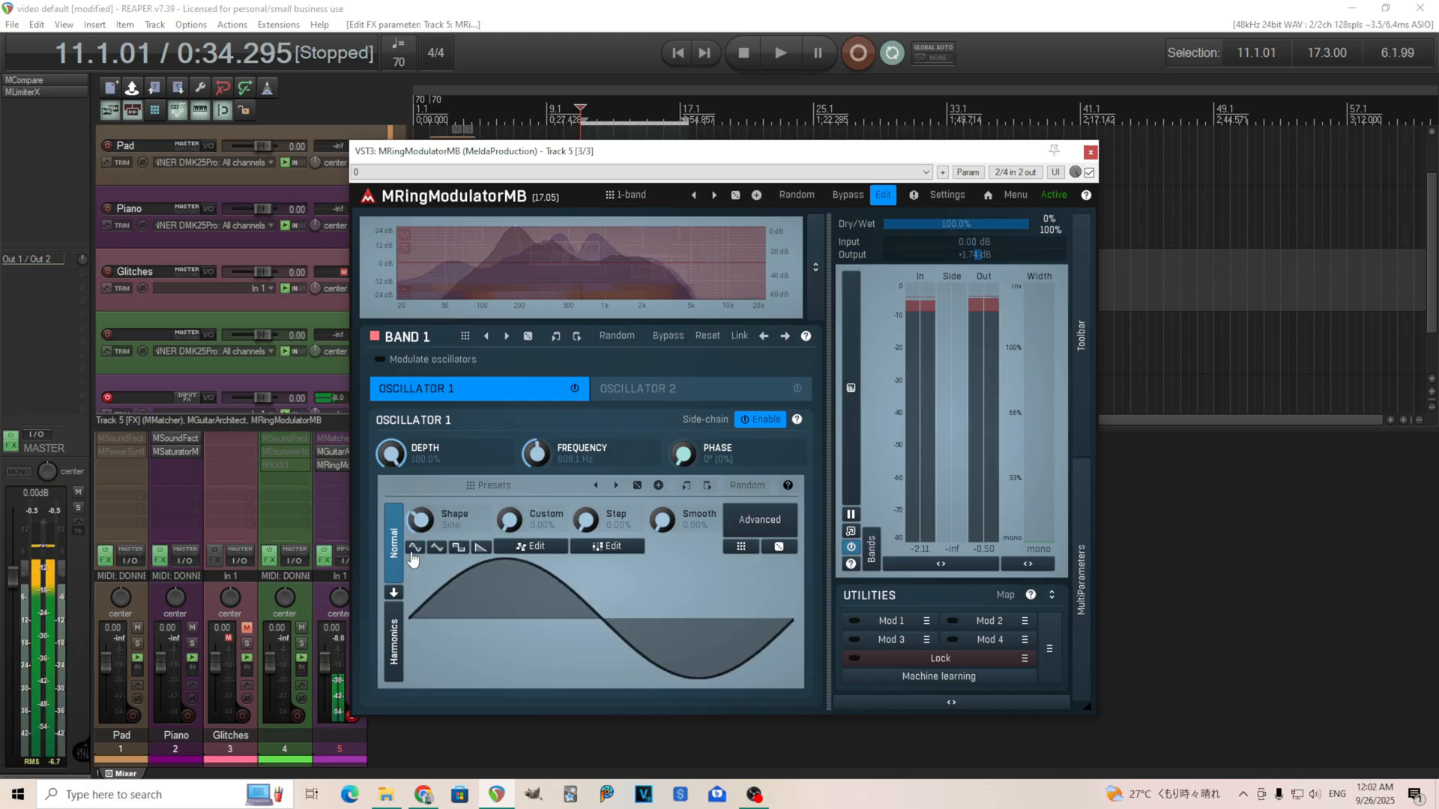
pyautogui.click(460, 548)
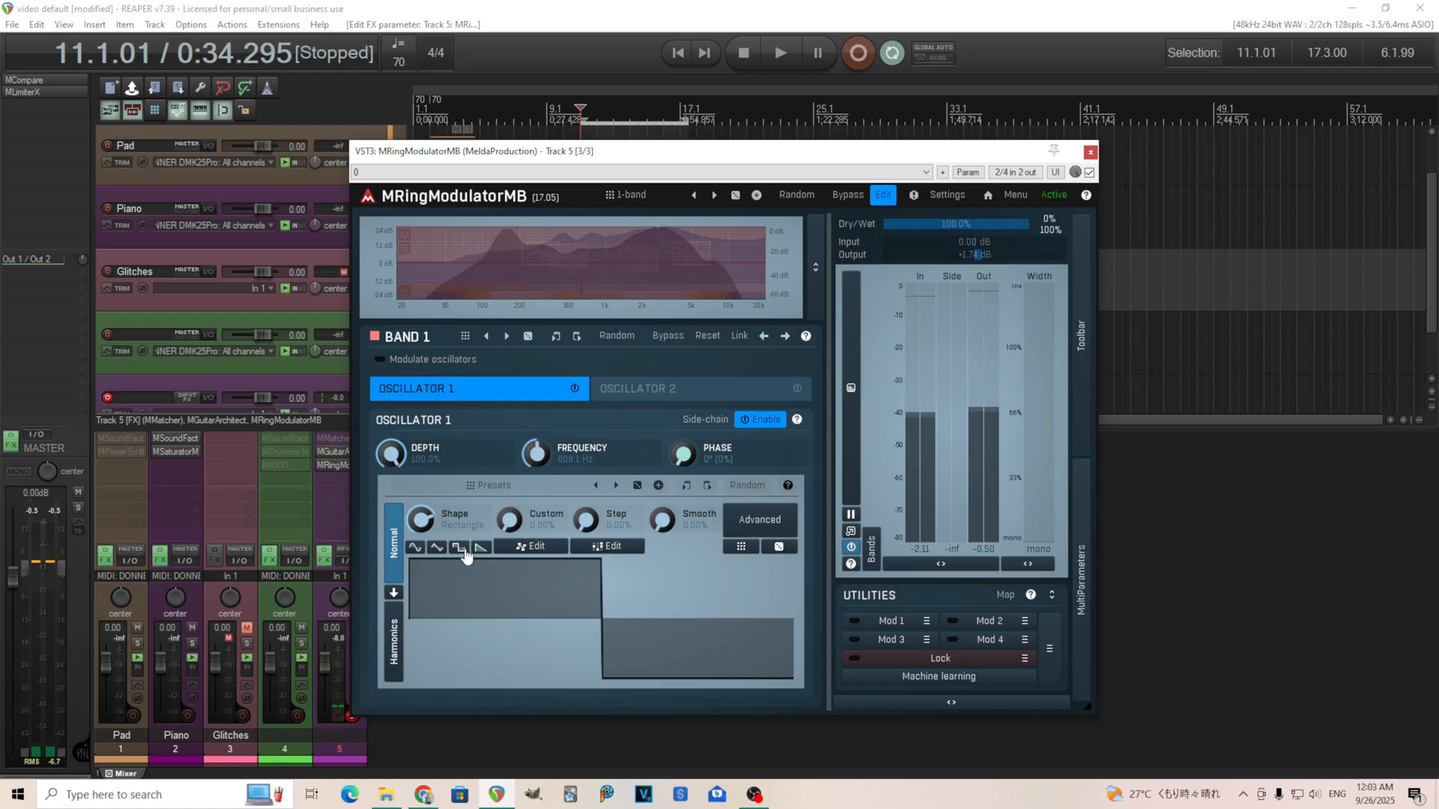
pyautogui.click(416, 549)
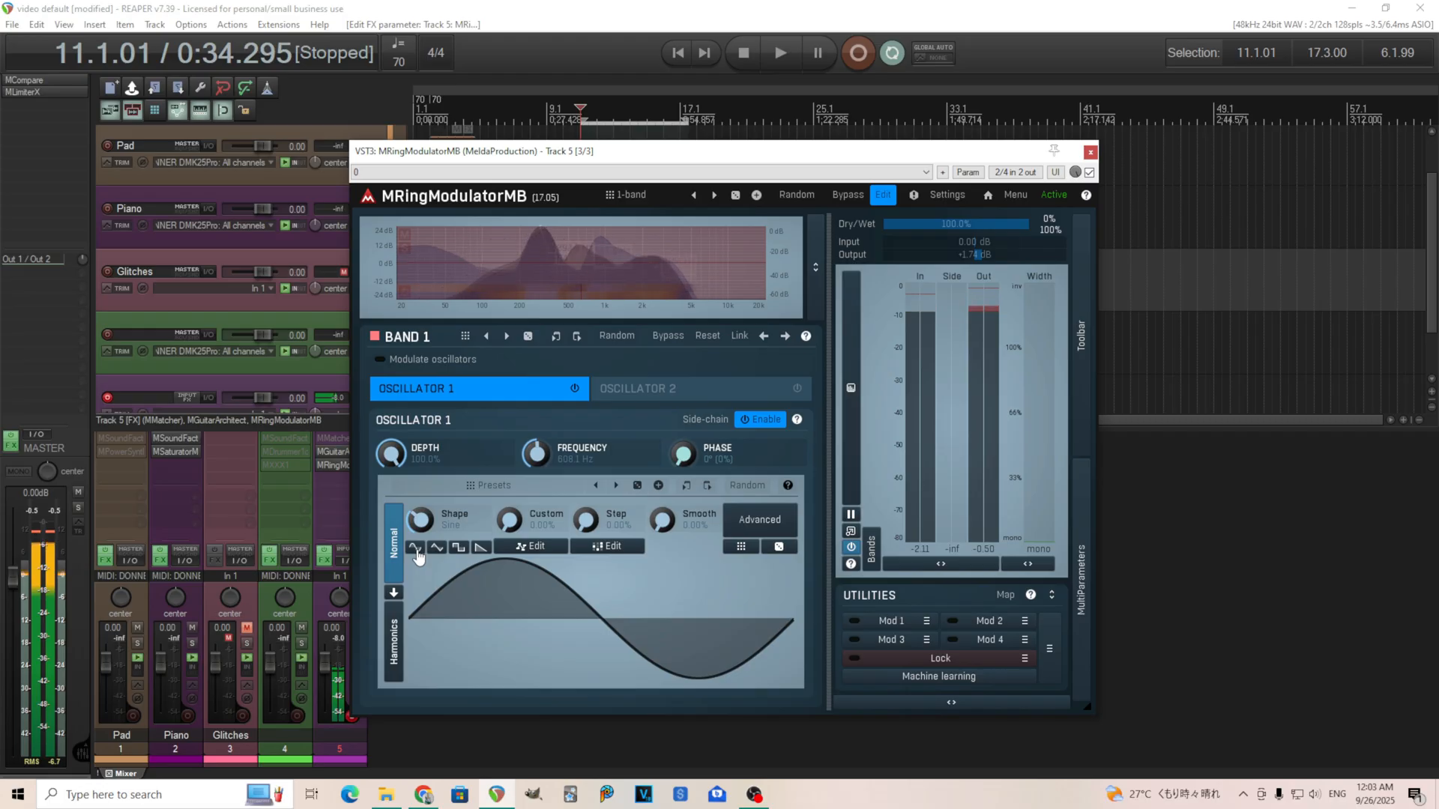
pyautogui.click(480, 550)
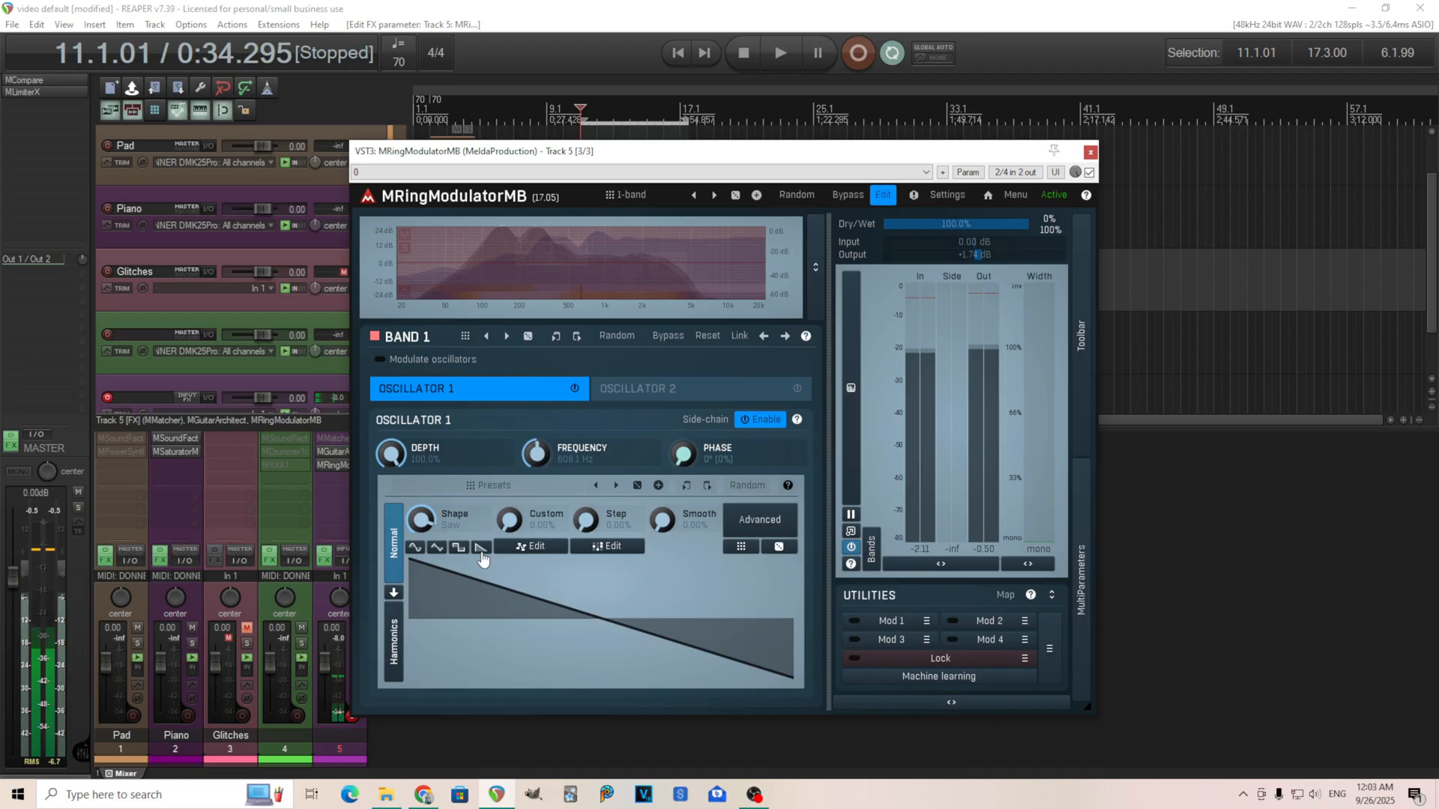
pyautogui.click(416, 549)
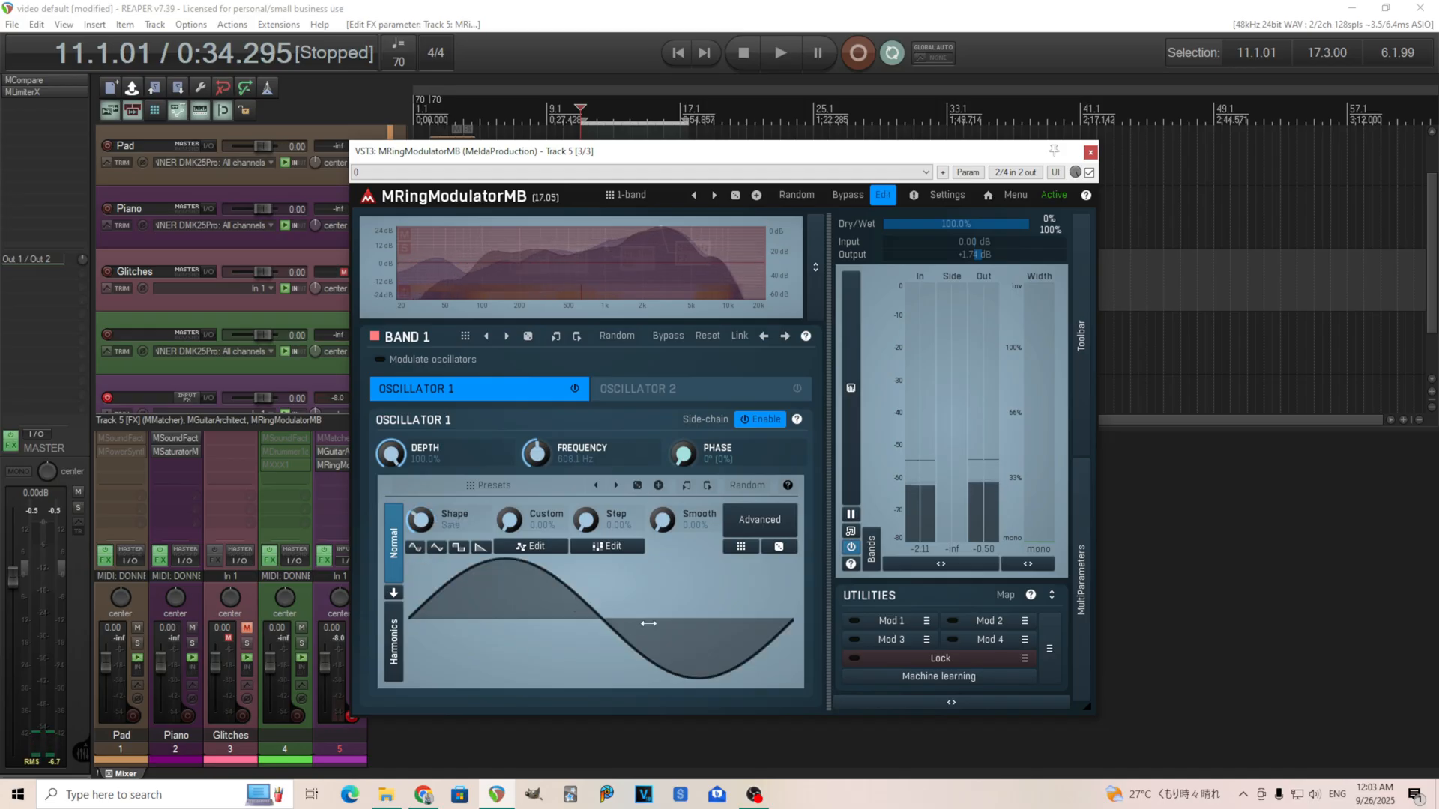
# Vary Oscillator 1's frequency while listening, and set it to about 251 Hz.
pyautogui.moveTo(539, 454); pyautogui.dragTo(539, 479)
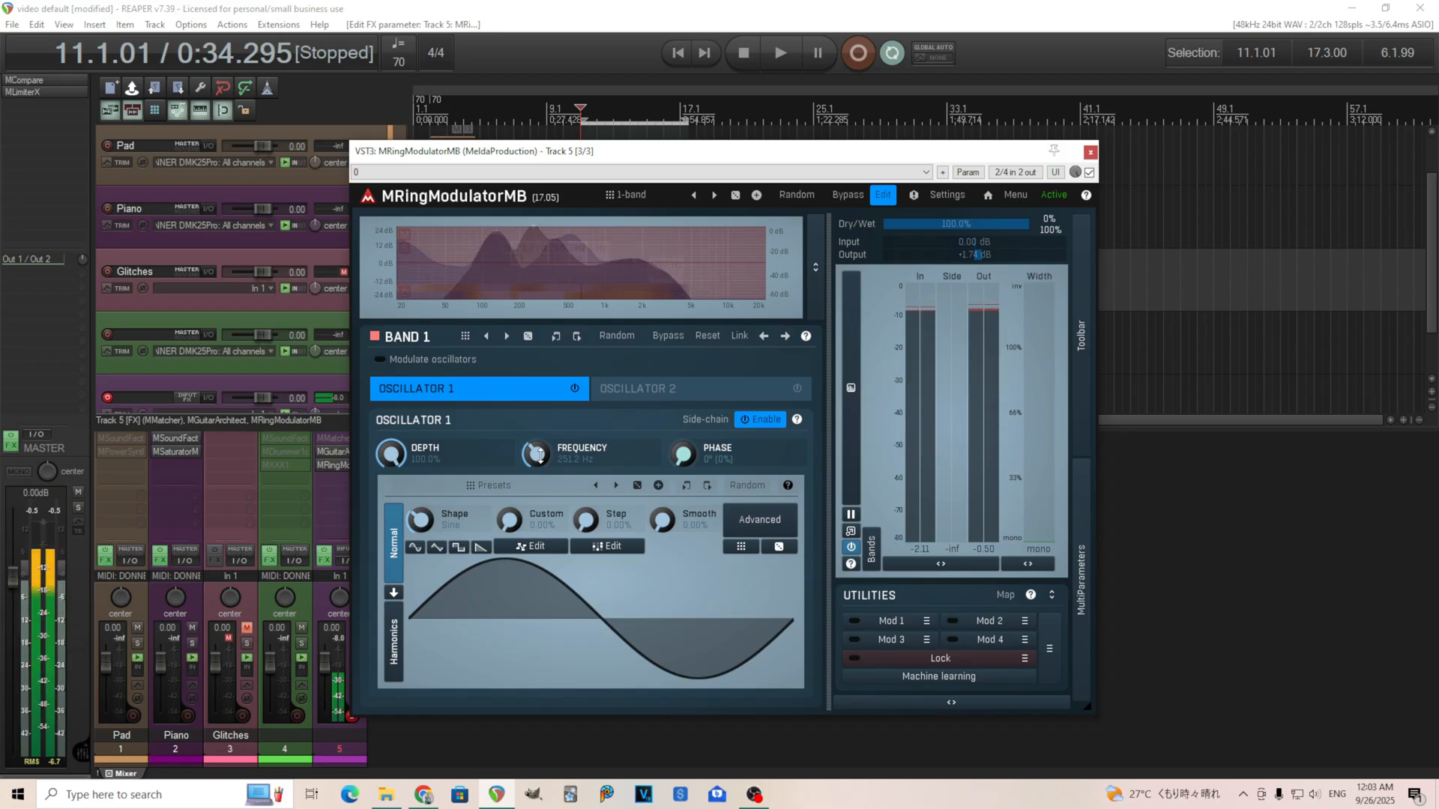
pyautogui.moveTo(539, 454); pyautogui.dragTo(539, 438)
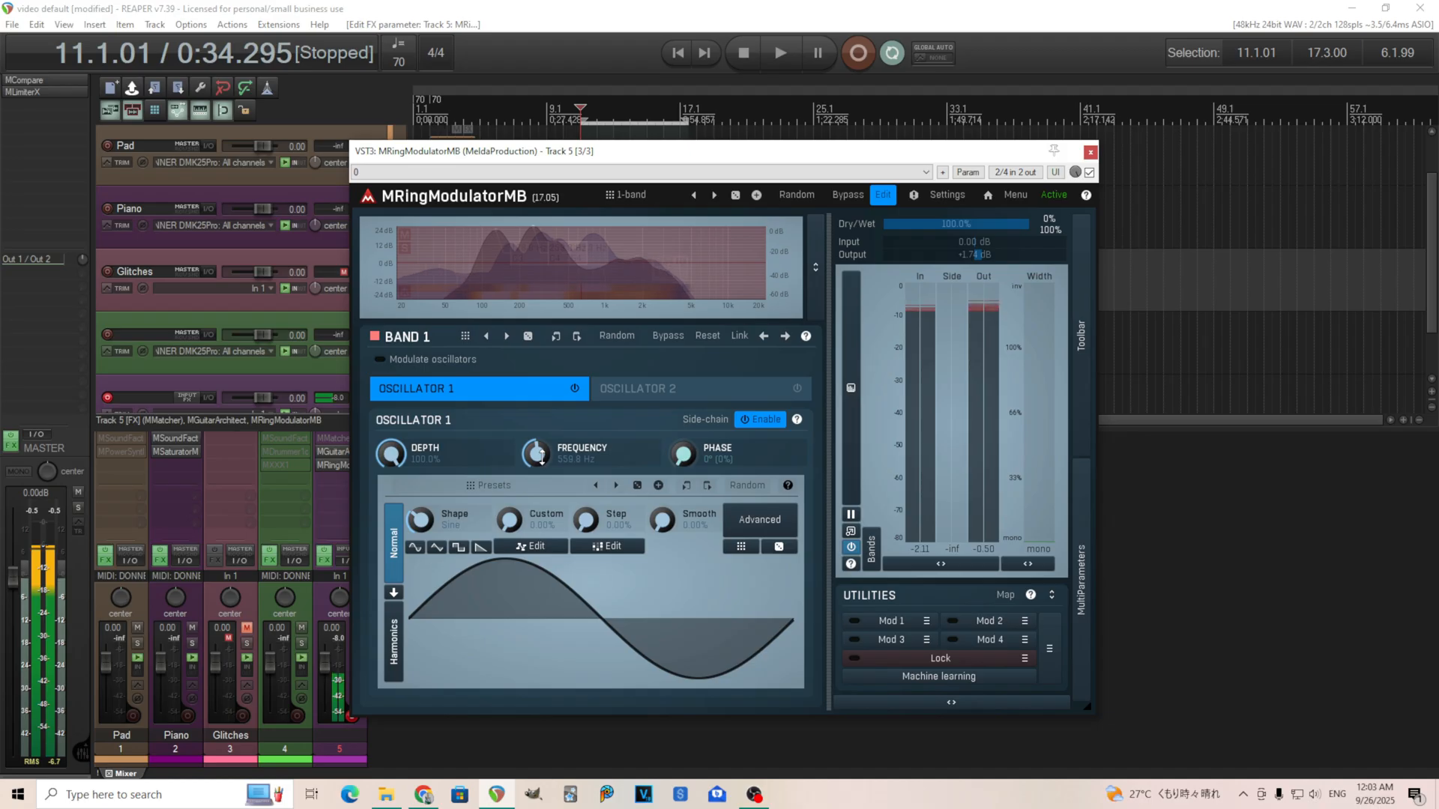
pyautogui.moveTo(541, 457); pyautogui.dragTo(541, 435)
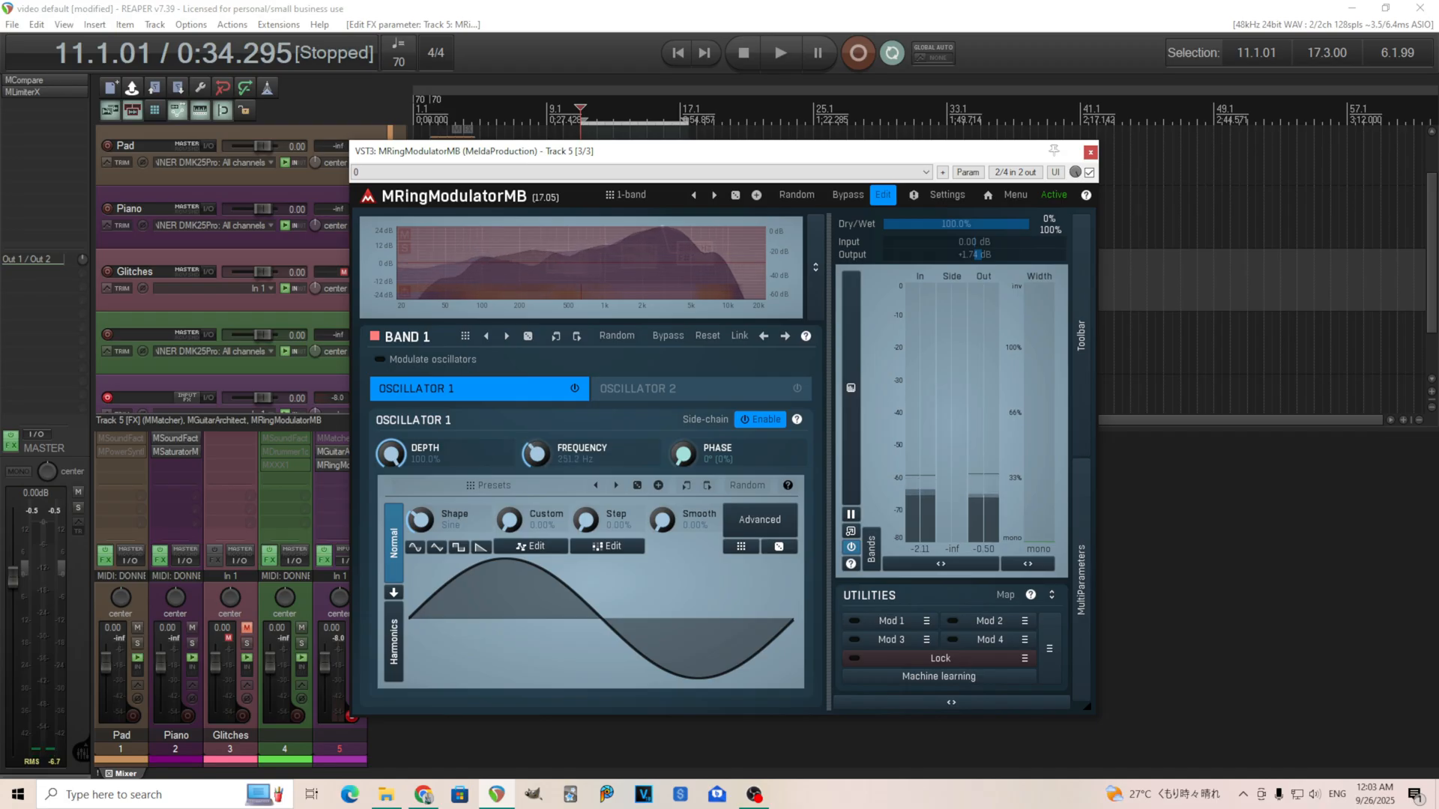
# Assign Oscillator 1's frequency to Modulator 1 with Clear & Learn over about 201 to 3981 Hz, and enable the modulator.
pyautogui.click(927, 621)
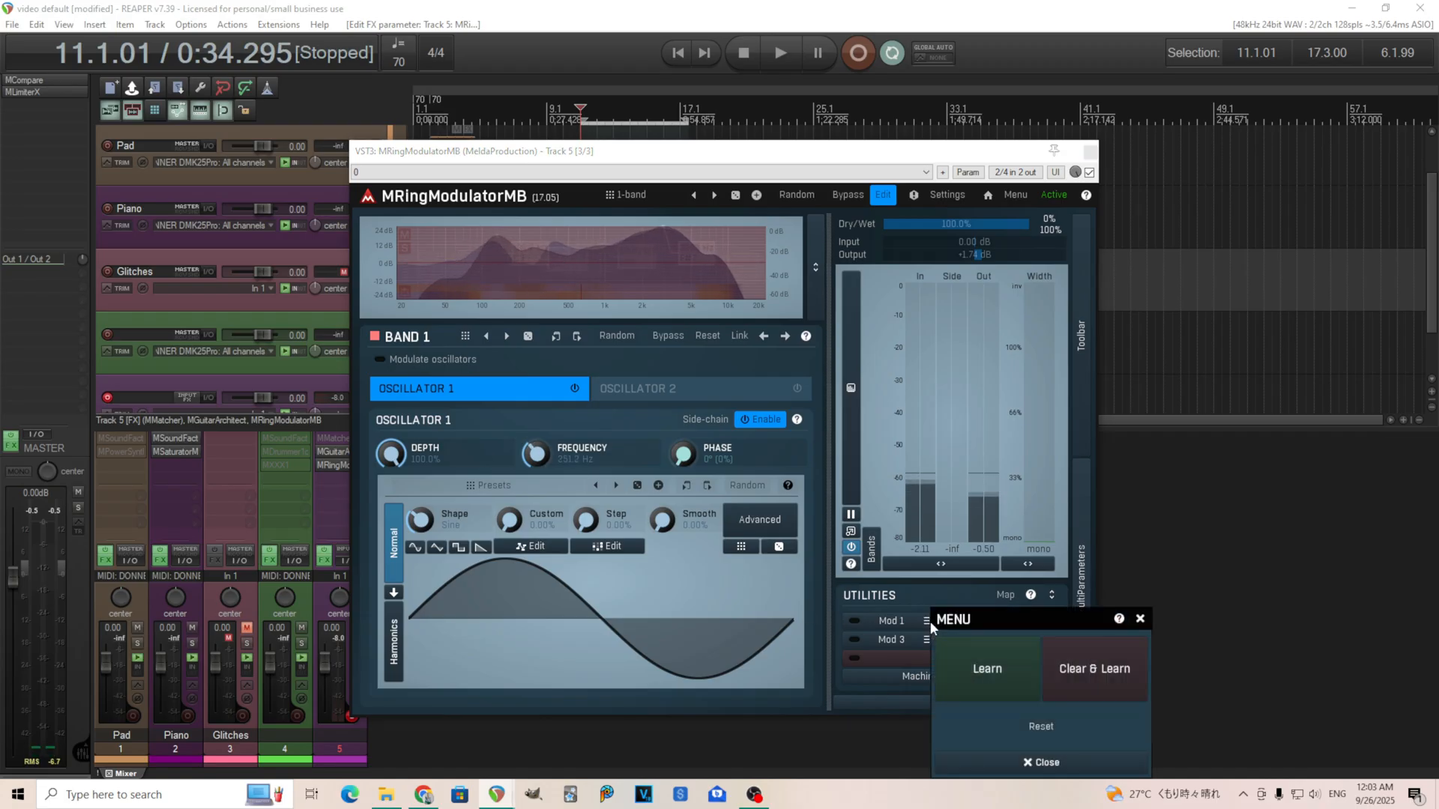
pyautogui.click(1052, 669)
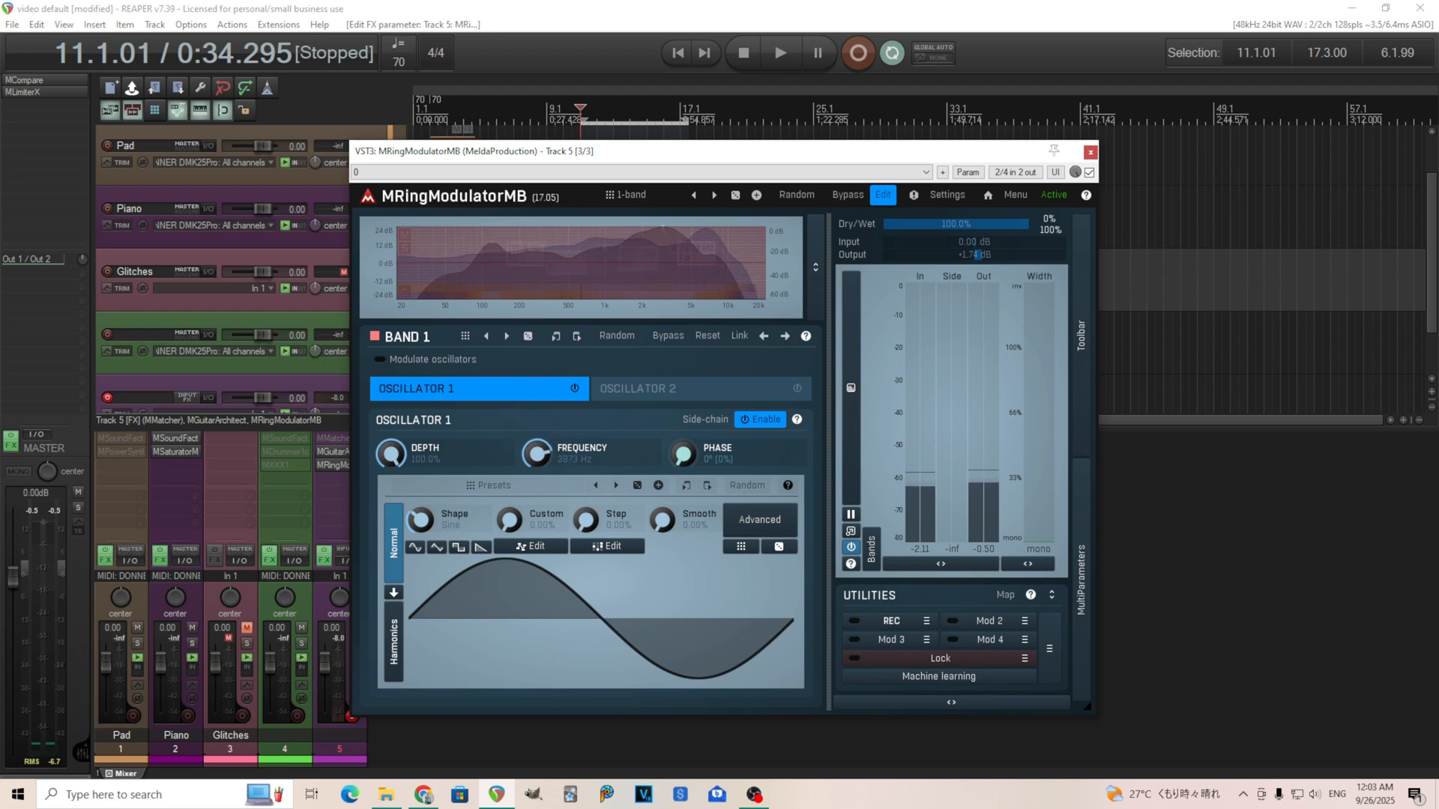
pyautogui.click(904, 623)
pyautogui.click(858, 623)
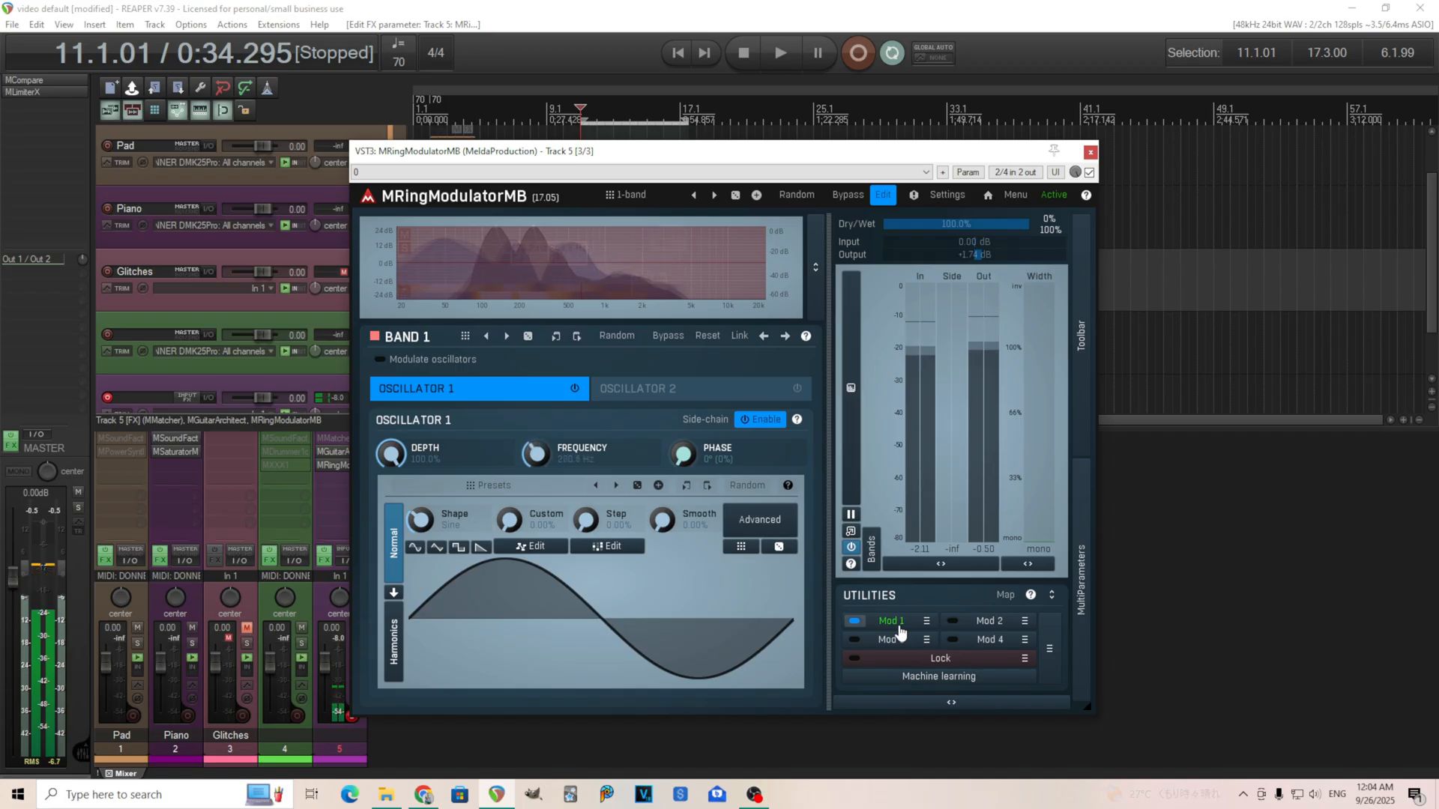
# Set Modulator 1's rate frequency to about 0.55 Hz in its settings and reposition the modulator window.
pyautogui.click(898, 624)
pyautogui.moveTo(312, 530); pyautogui.dragTo(368, 530)
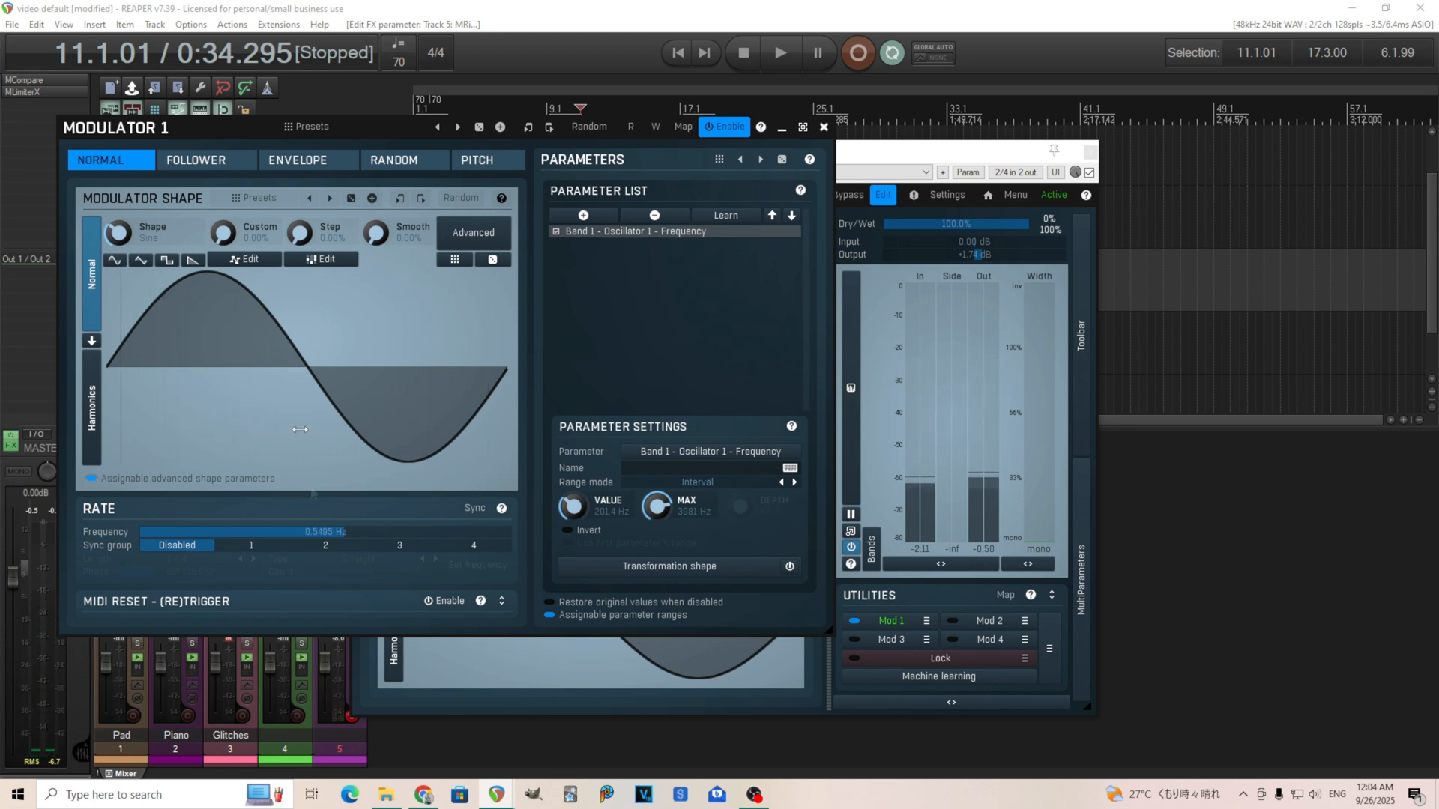
pyautogui.moveTo(154, 130); pyautogui.dragTo(343, 197)
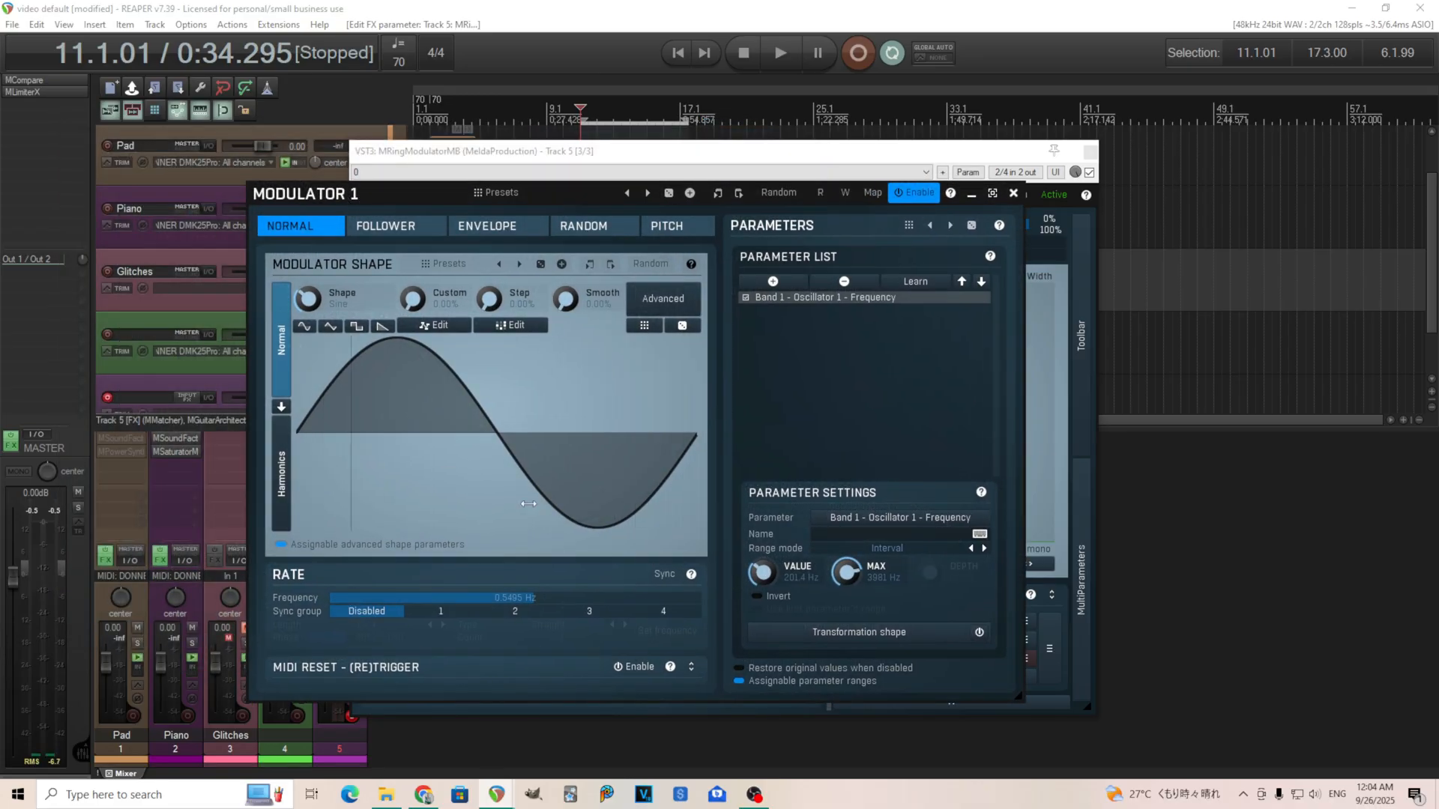
# Try Modulator 1's Envelope mode with an attack of 1714 ms, and return to Normal mode.
pyautogui.click(484, 232)
pyautogui.moveTo(357, 463); pyautogui.dragTo(357, 396)
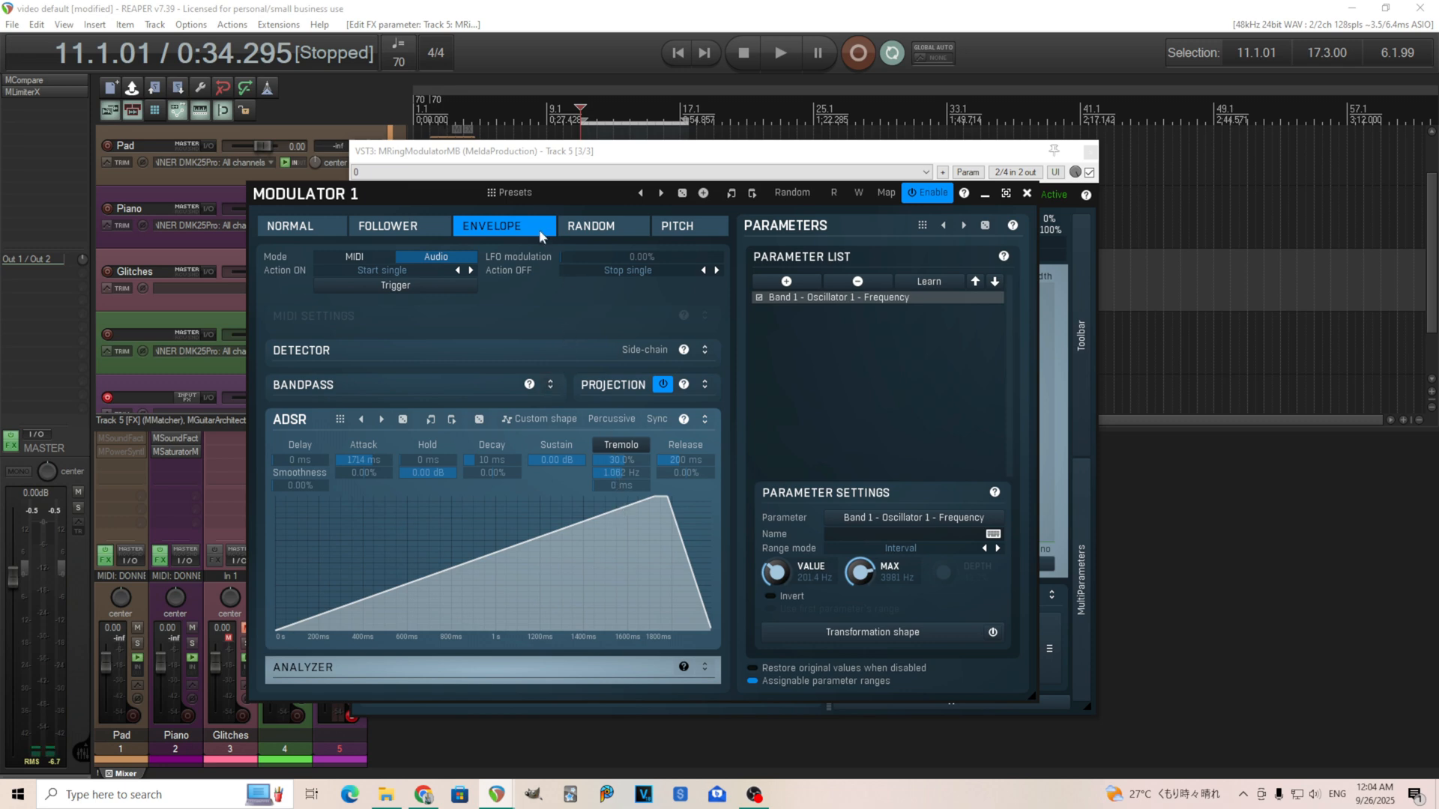
pyautogui.click(314, 226)
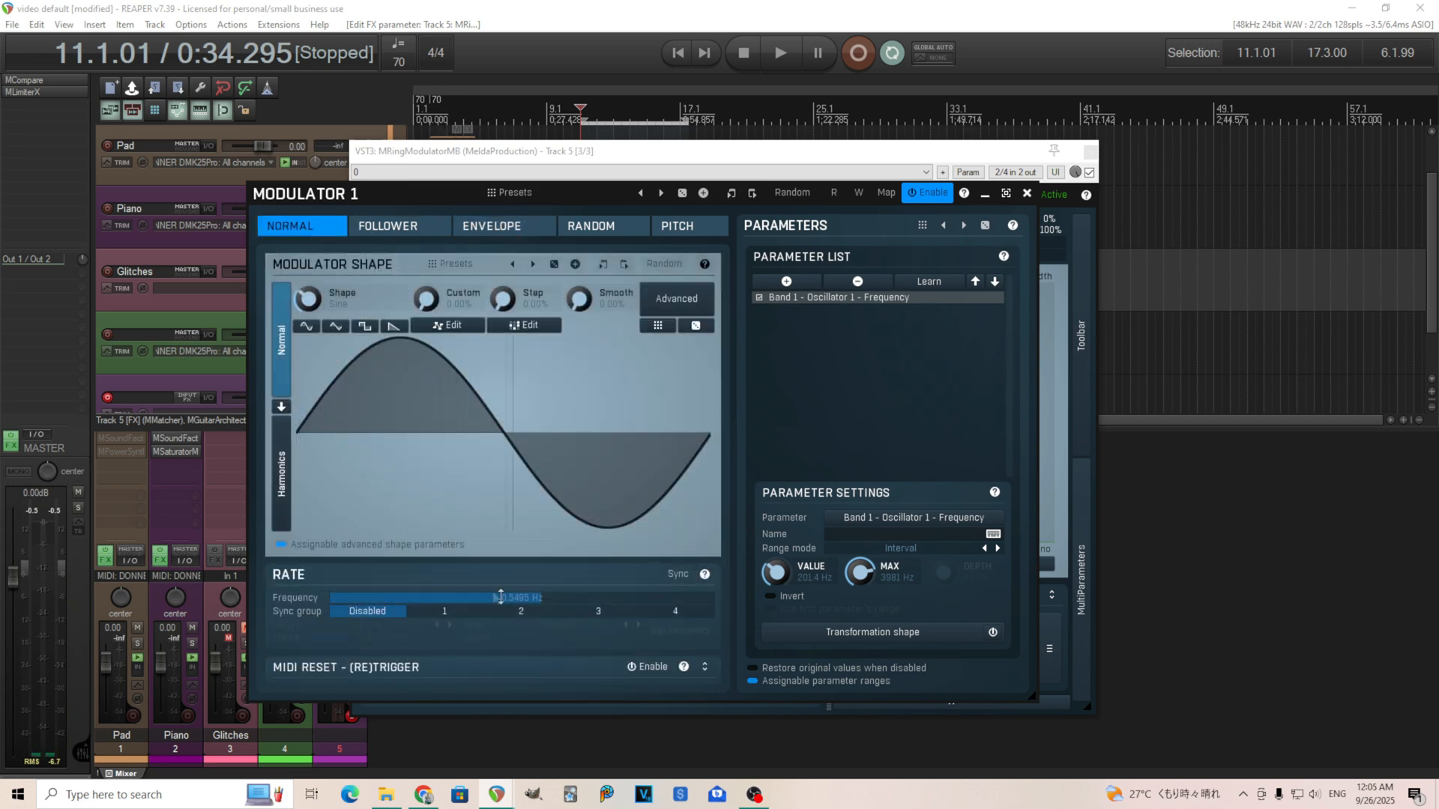
# Sync Modulator 1's rate to tempo with a length of 1 and a phase of 0°.
pyautogui.moveTo(542, 598)
pyautogui.mouseDown()
pyautogui.moveTo(577, 598)
pyautogui.moveTo(531, 598)
pyautogui.moveTo(556, 598)
pyautogui.mouseUp()
pyautogui.click(678, 575)
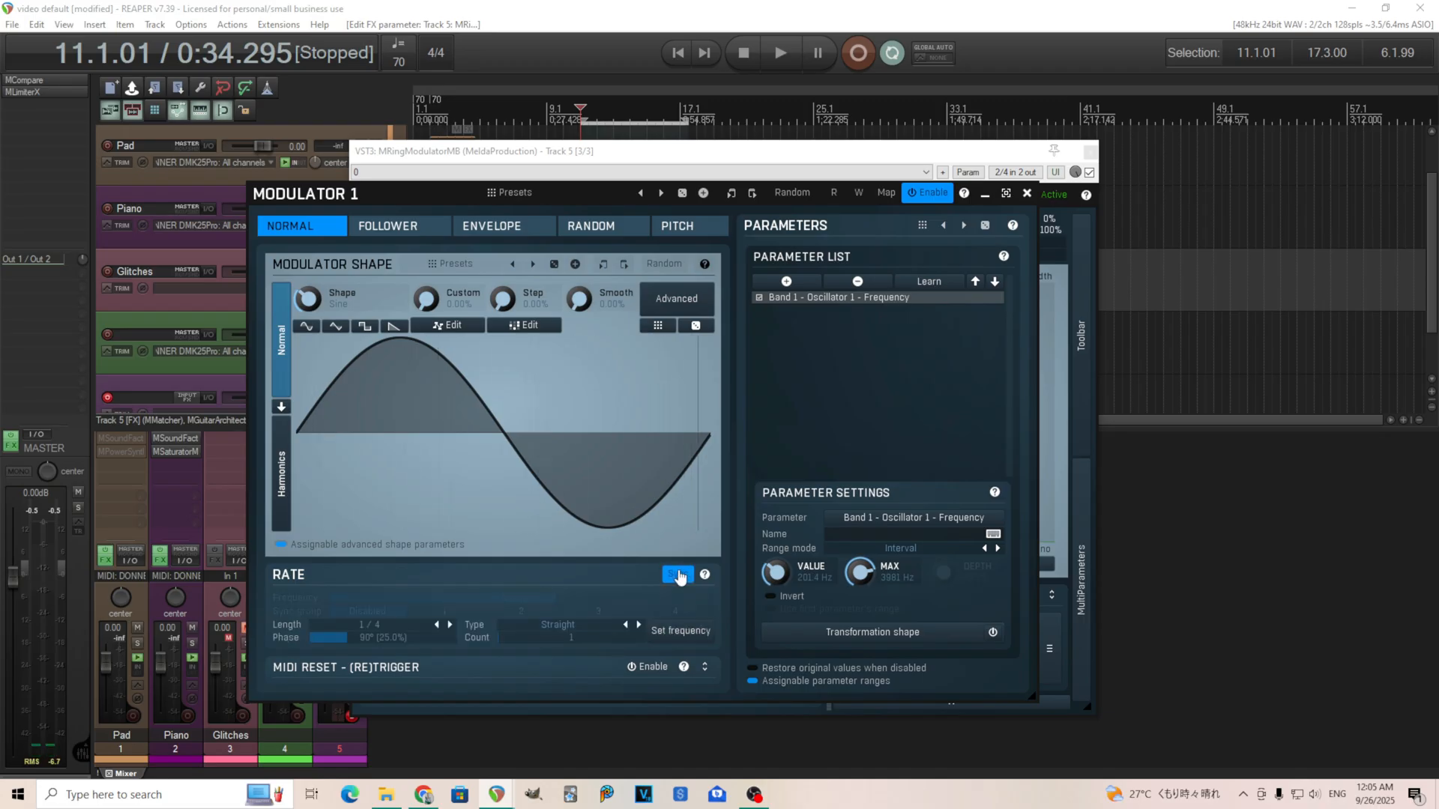
pyautogui.doubleClick(367, 637)
pyautogui.click(377, 634)
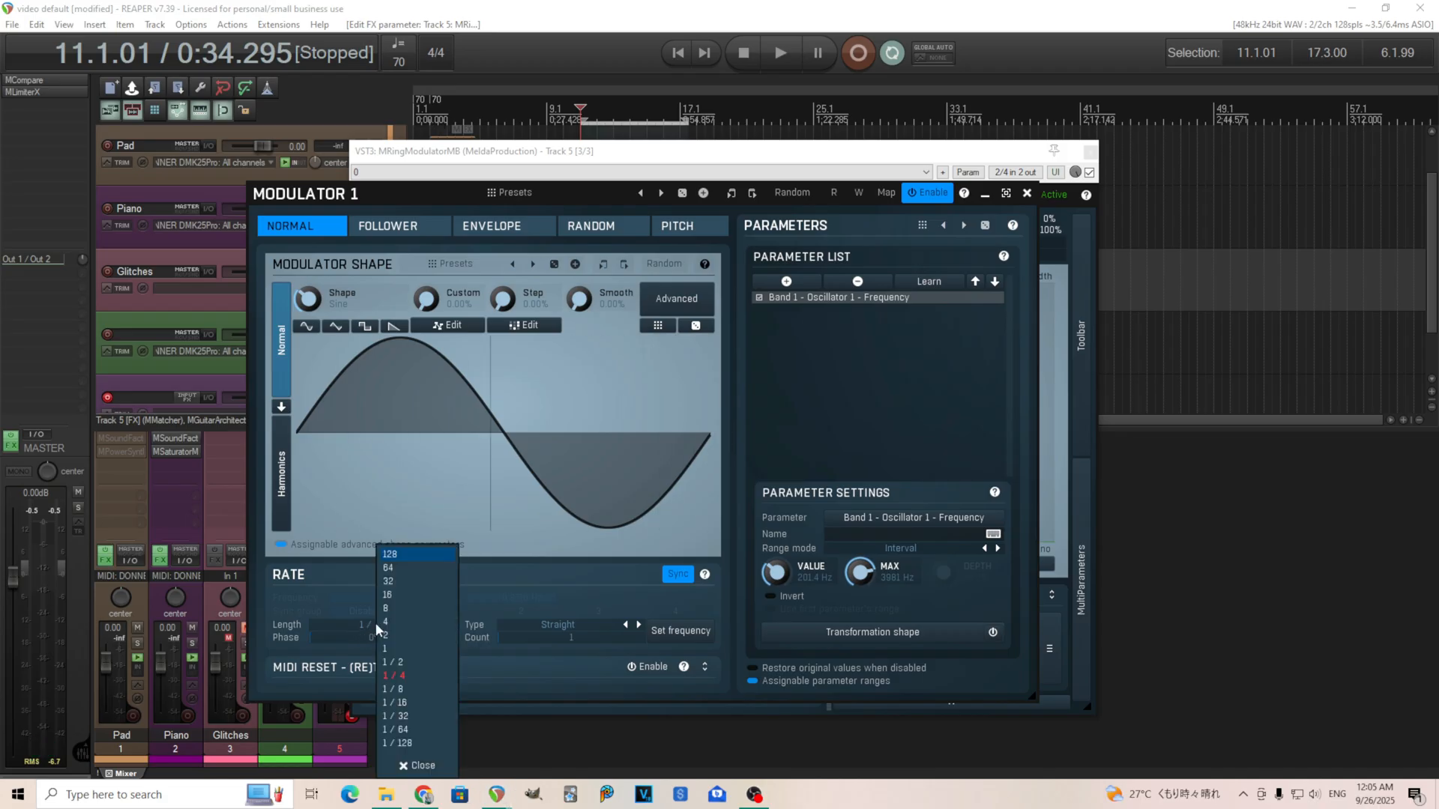
pyautogui.click(440, 651)
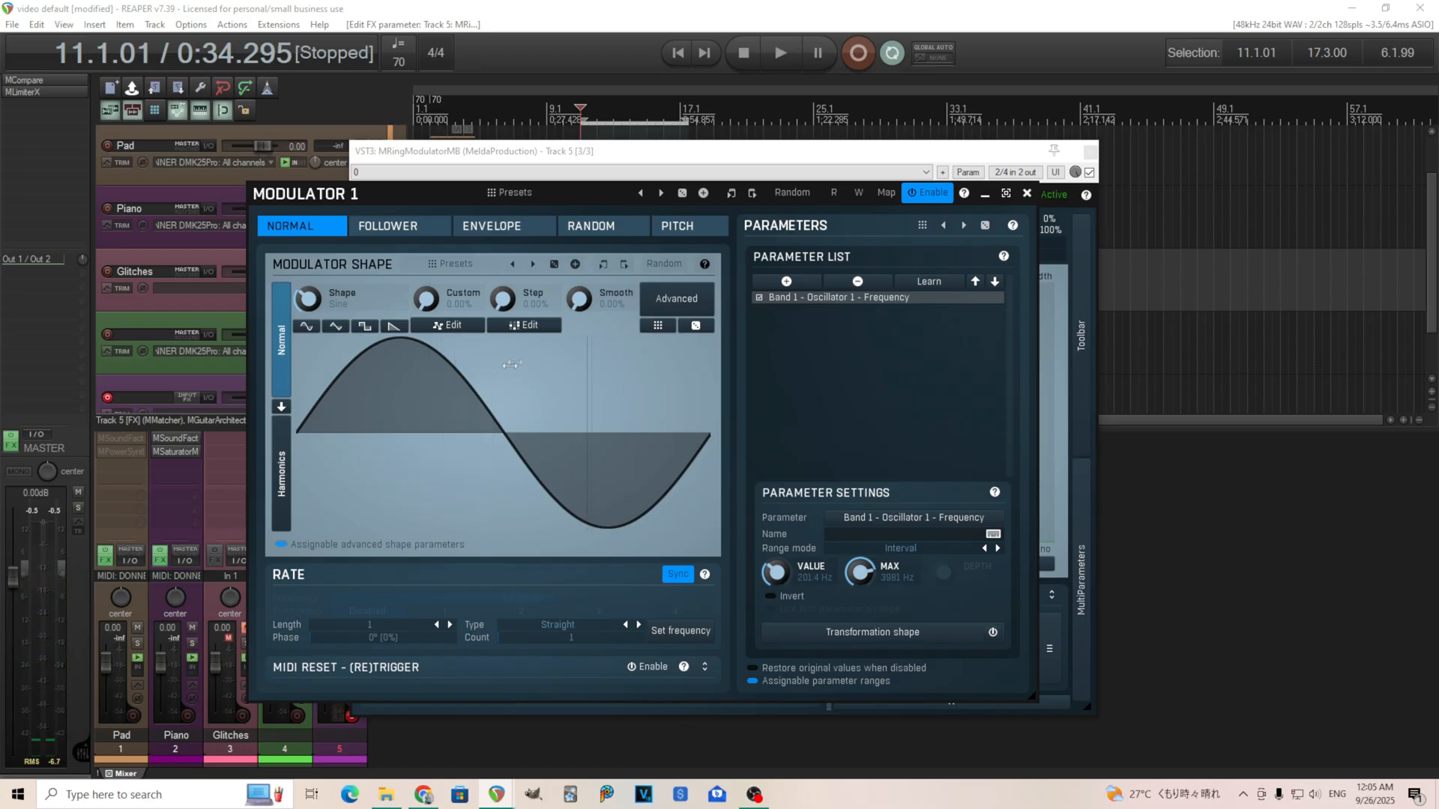
# Set Modulator 1's Step amount to 100% and shape its eight-step sequence at about 75, 31, 89, 43, 60, 0, 80 and 26%.
pyautogui.moveTo(505, 302); pyautogui.dragTo(505, 161)
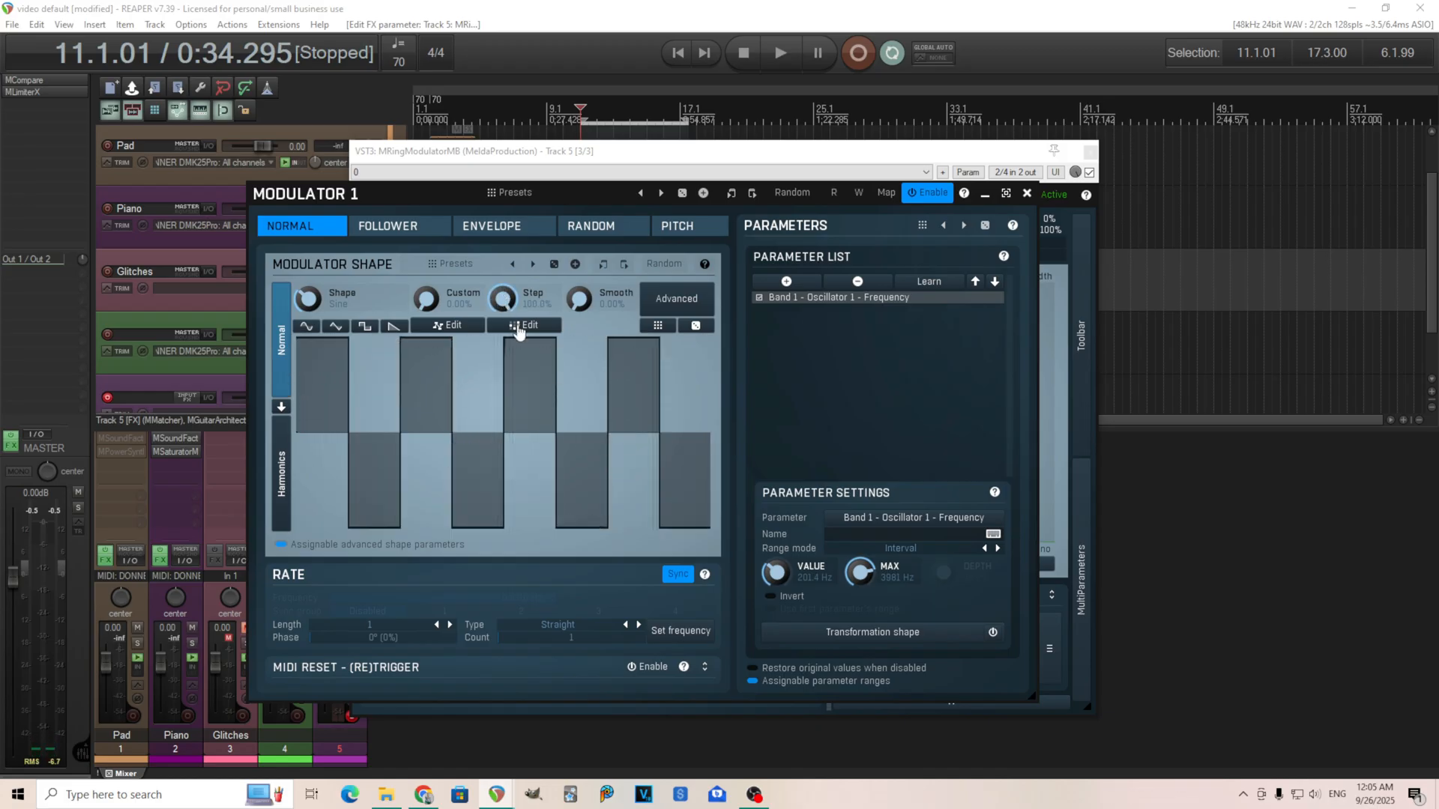
pyautogui.click(518, 327)
pyautogui.moveTo(724, 415)
pyautogui.mouseDown()
pyautogui.moveTo(721, 361)
pyautogui.moveTo(743, 459)
pyautogui.mouseUp()
pyautogui.click(765, 329)
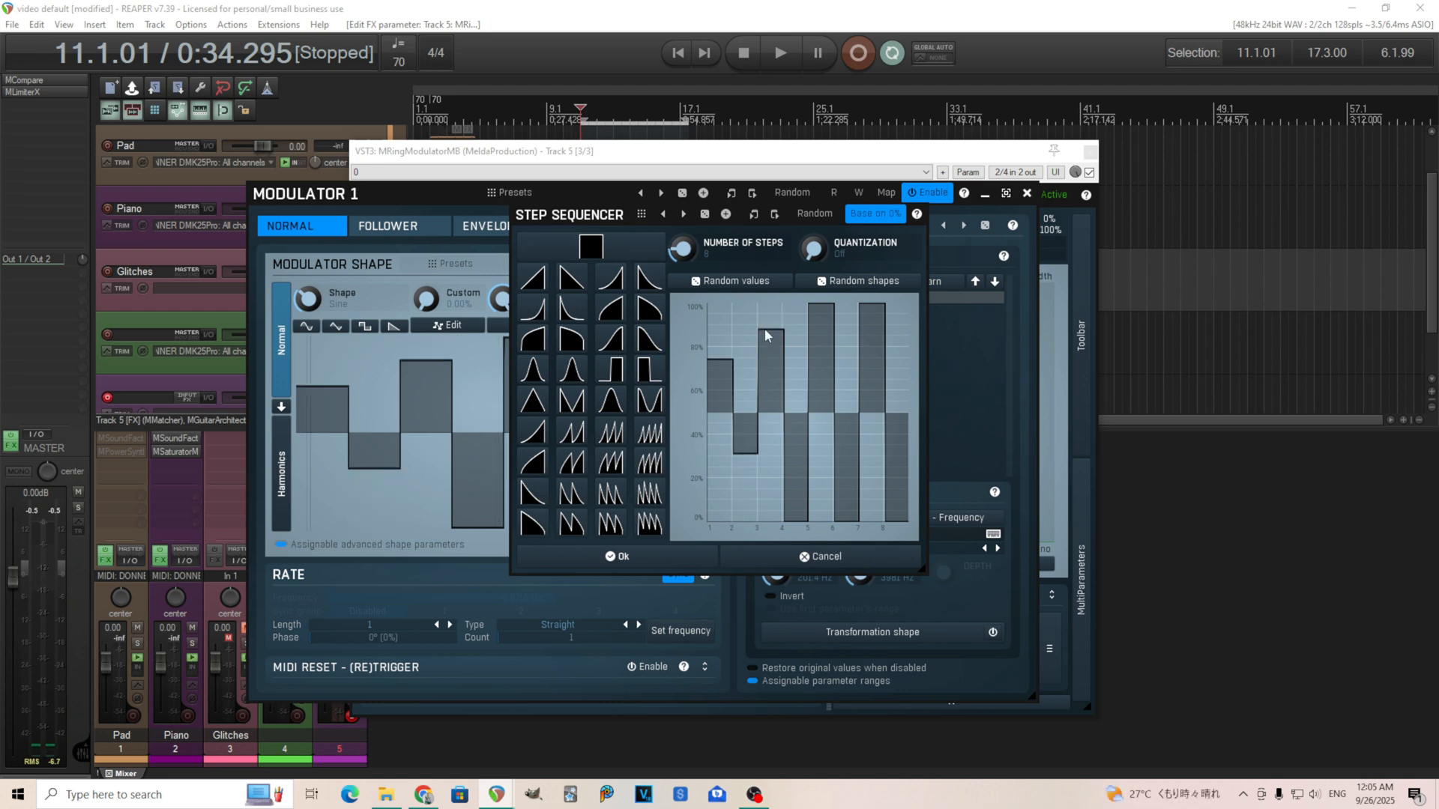
pyautogui.click(795, 427)
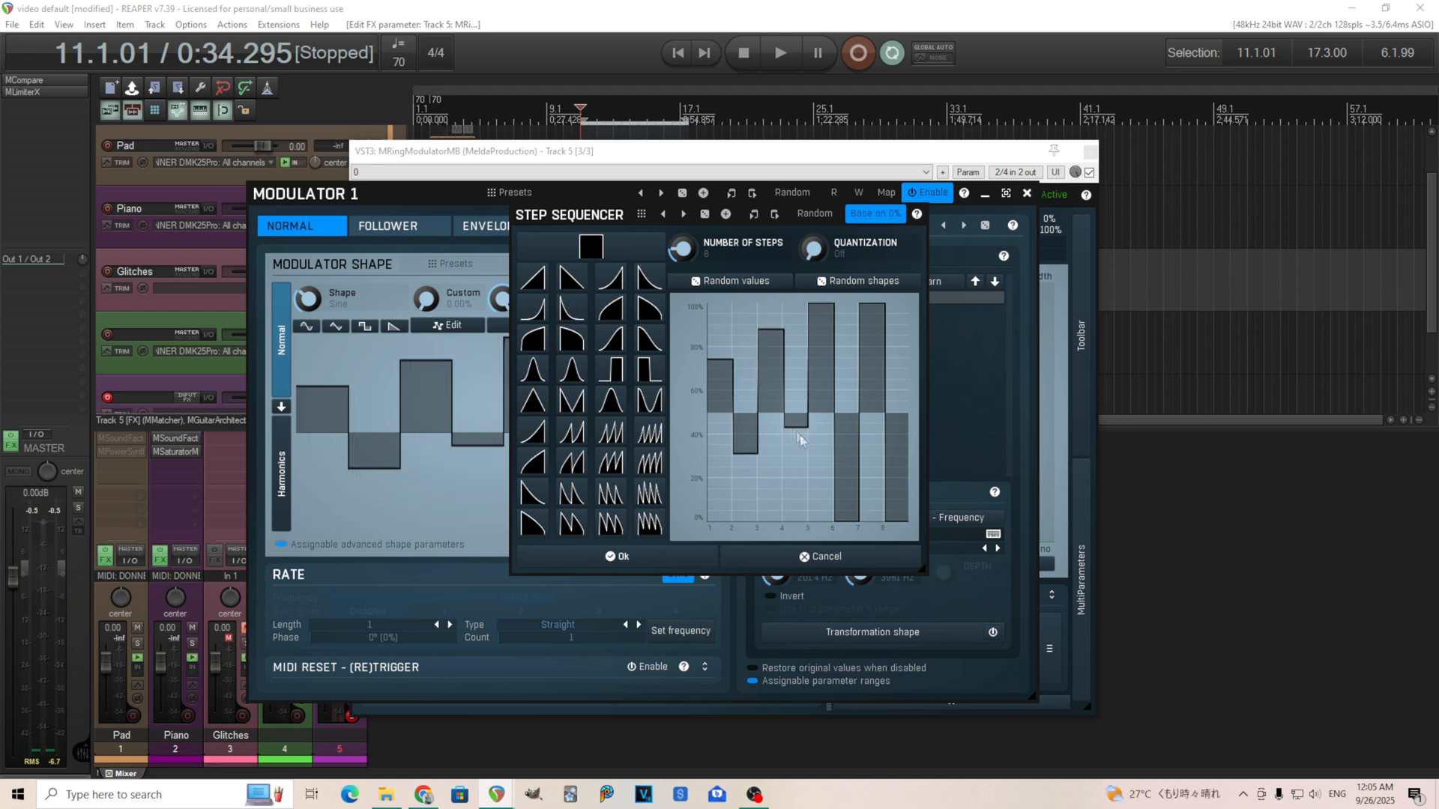
pyautogui.click(823, 392)
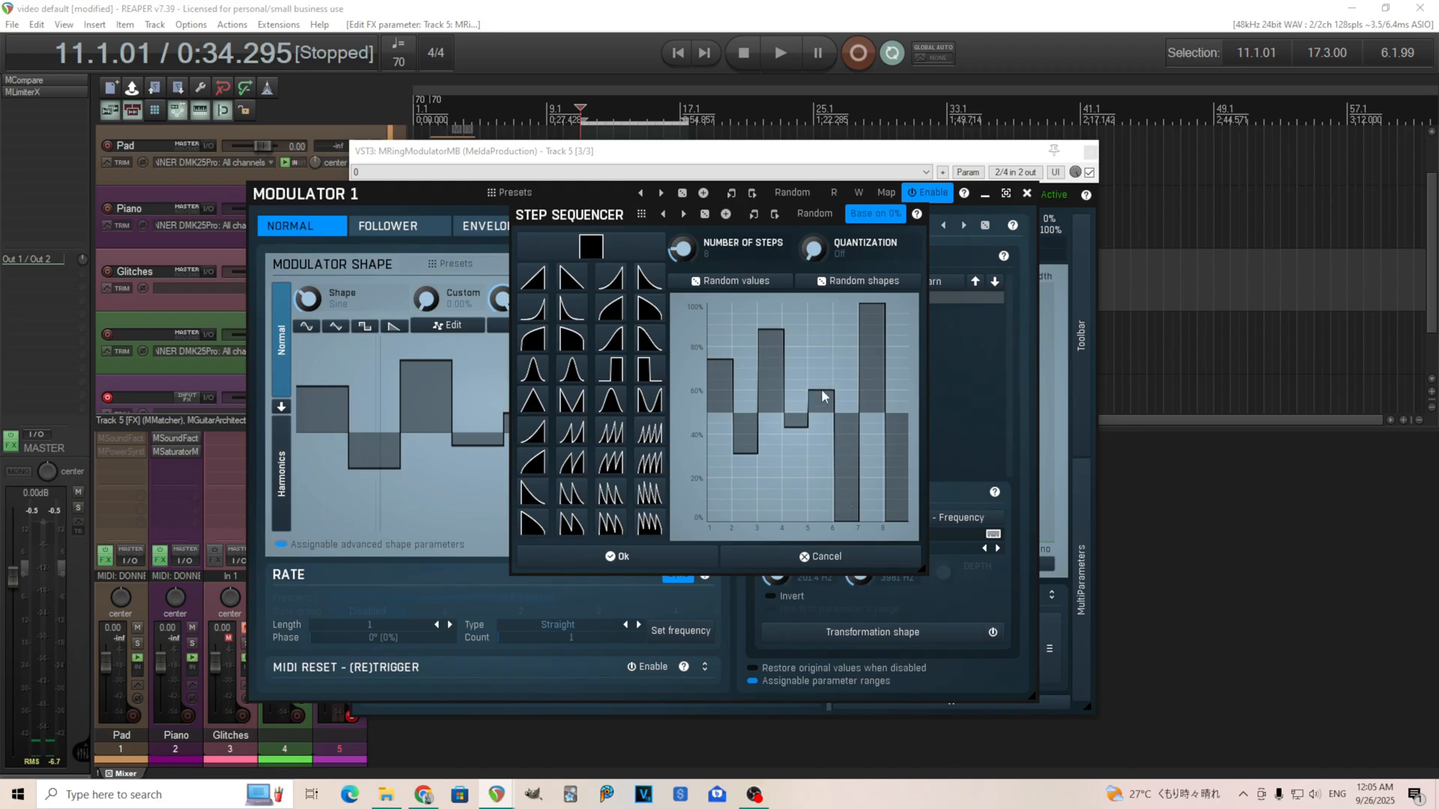
pyautogui.click(873, 348)
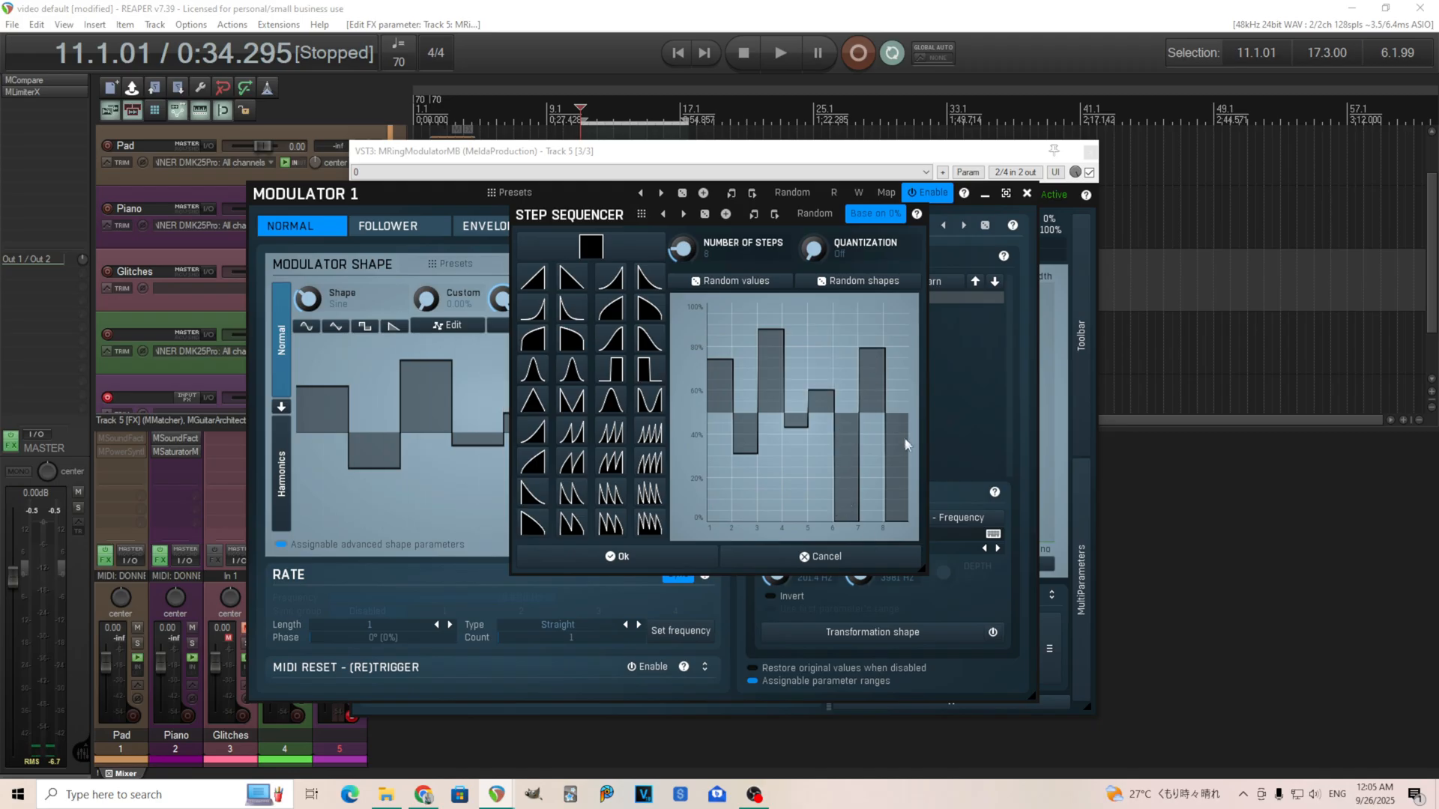
pyautogui.click(906, 464)
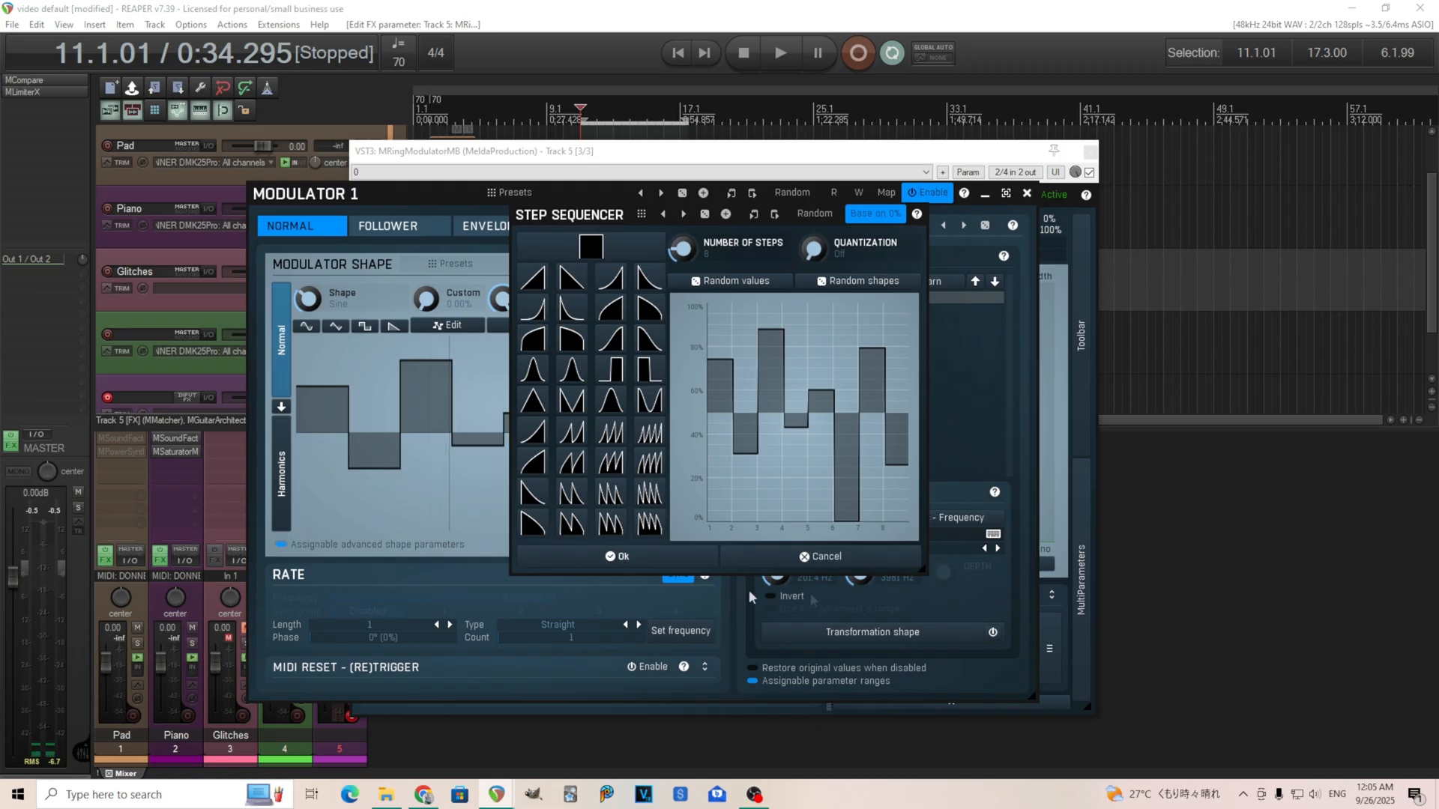
pyautogui.click(622, 557)
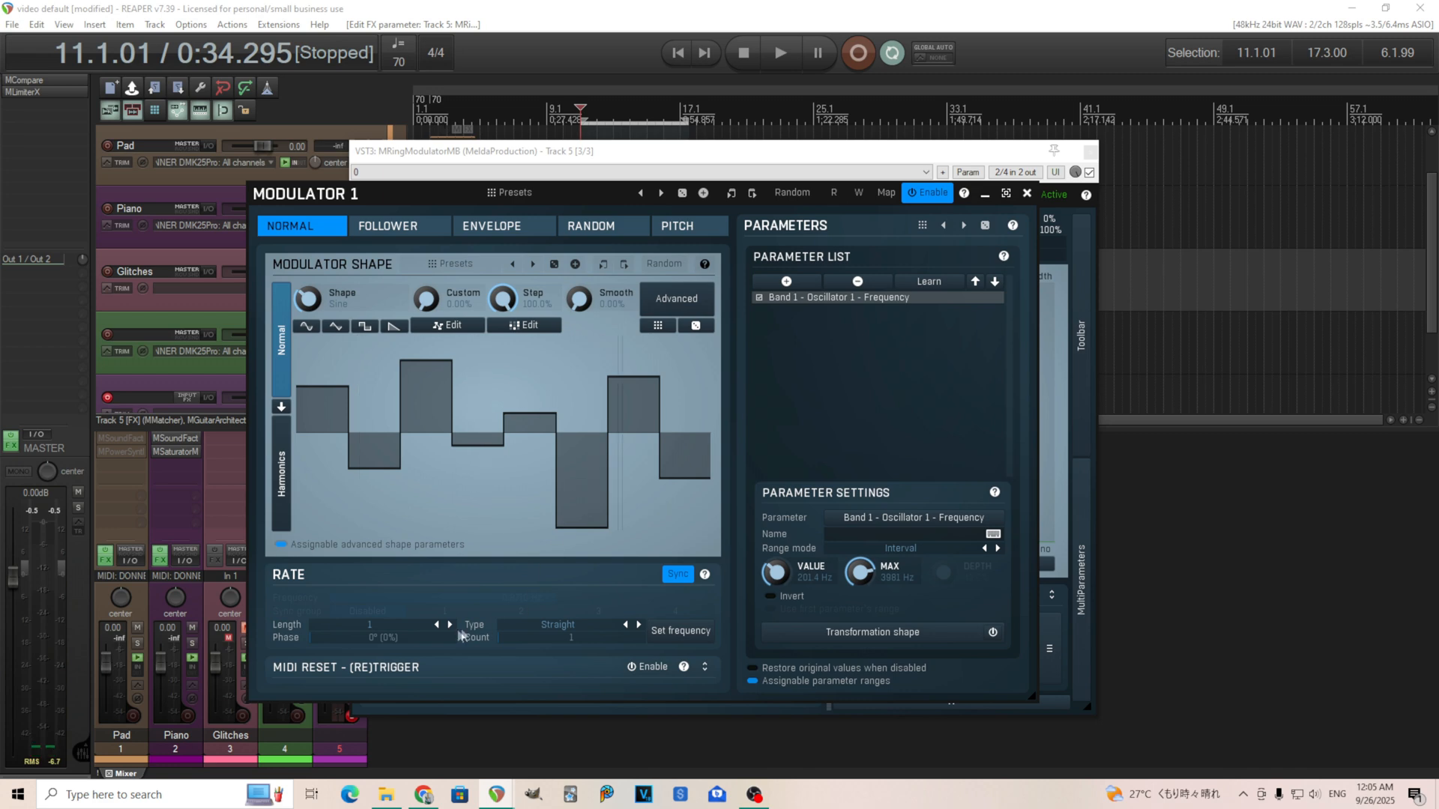
# Try Modulator 1's sync length at 1/2 while listening, and settle on 1/4.
pyautogui.click(418, 631)
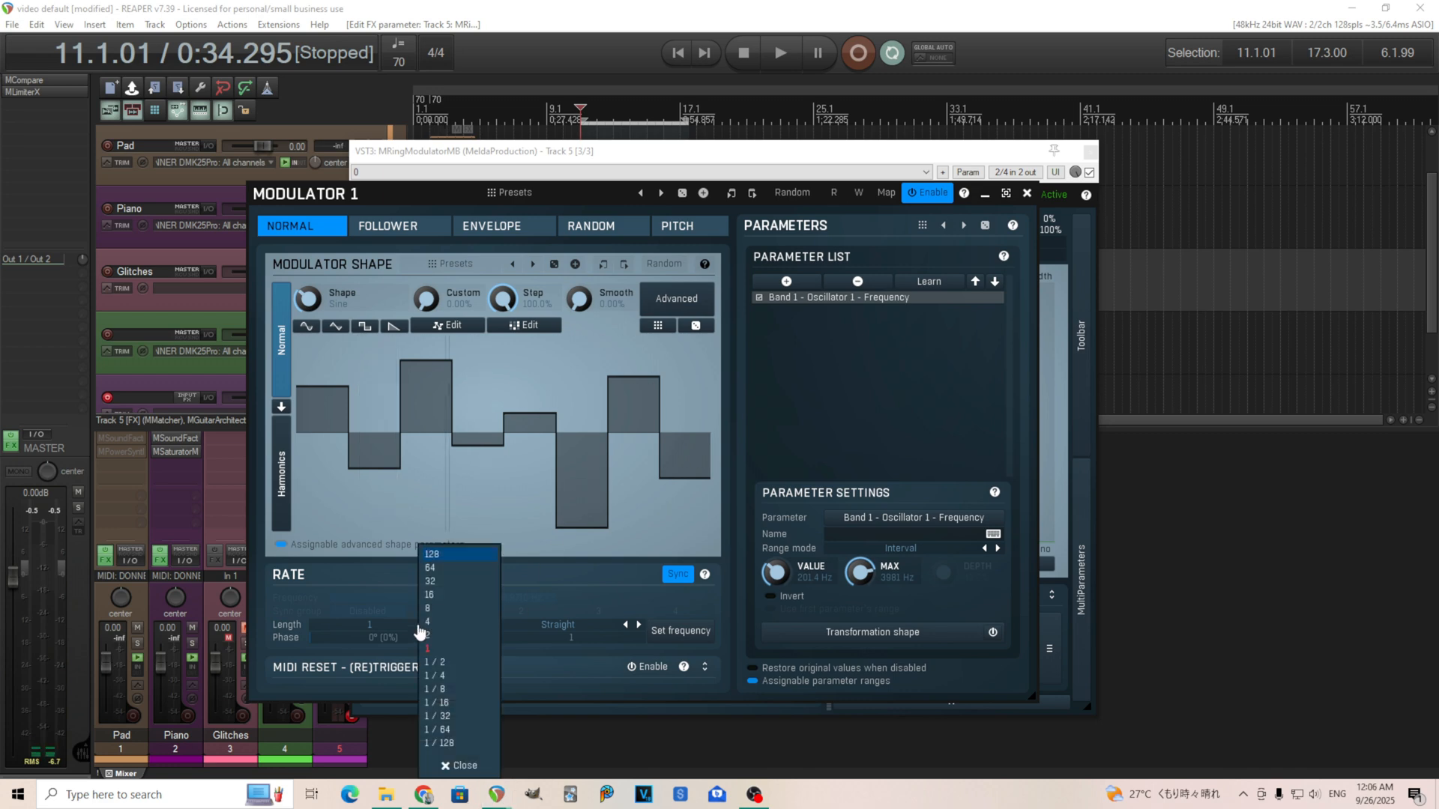
pyautogui.click(462, 663)
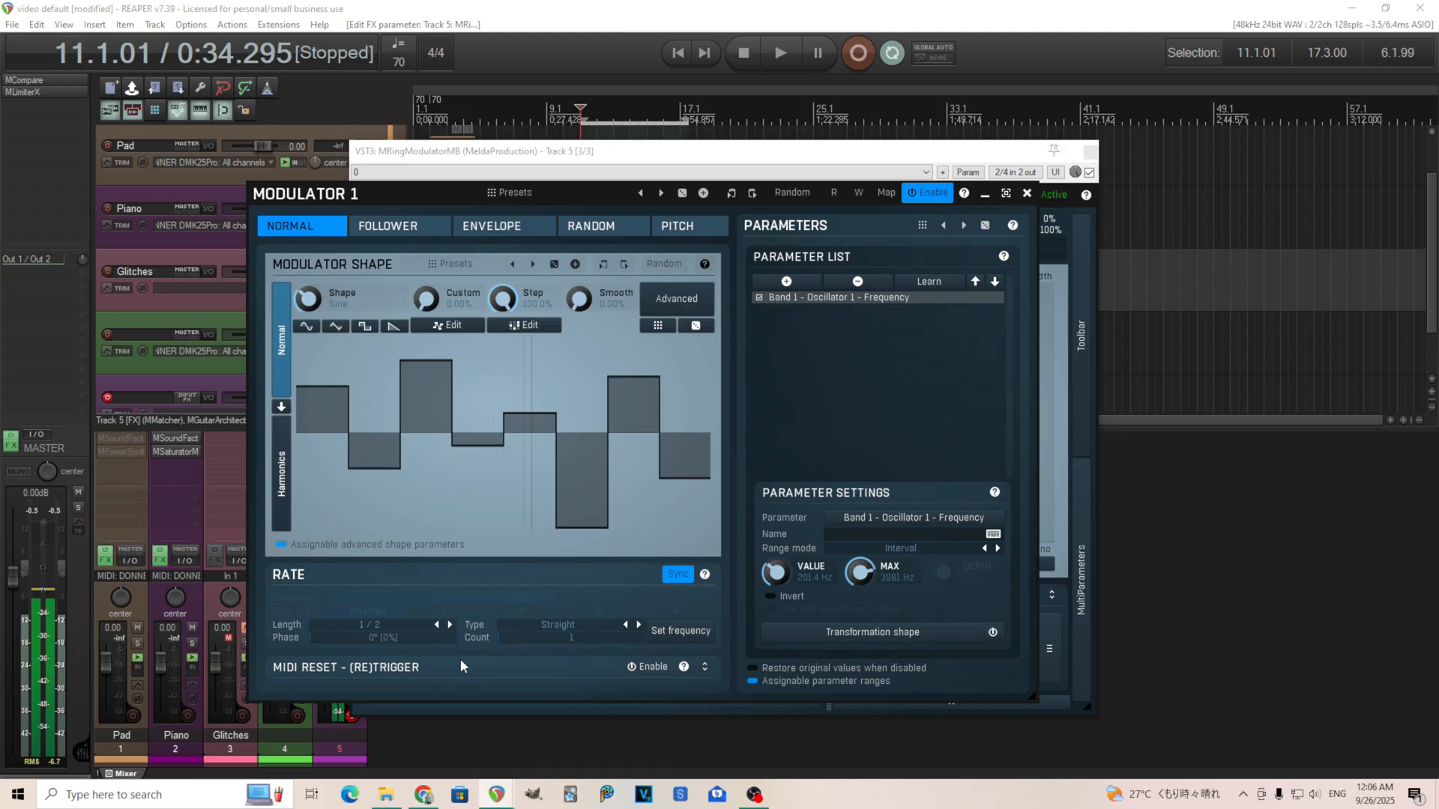
pyautogui.click(424, 627)
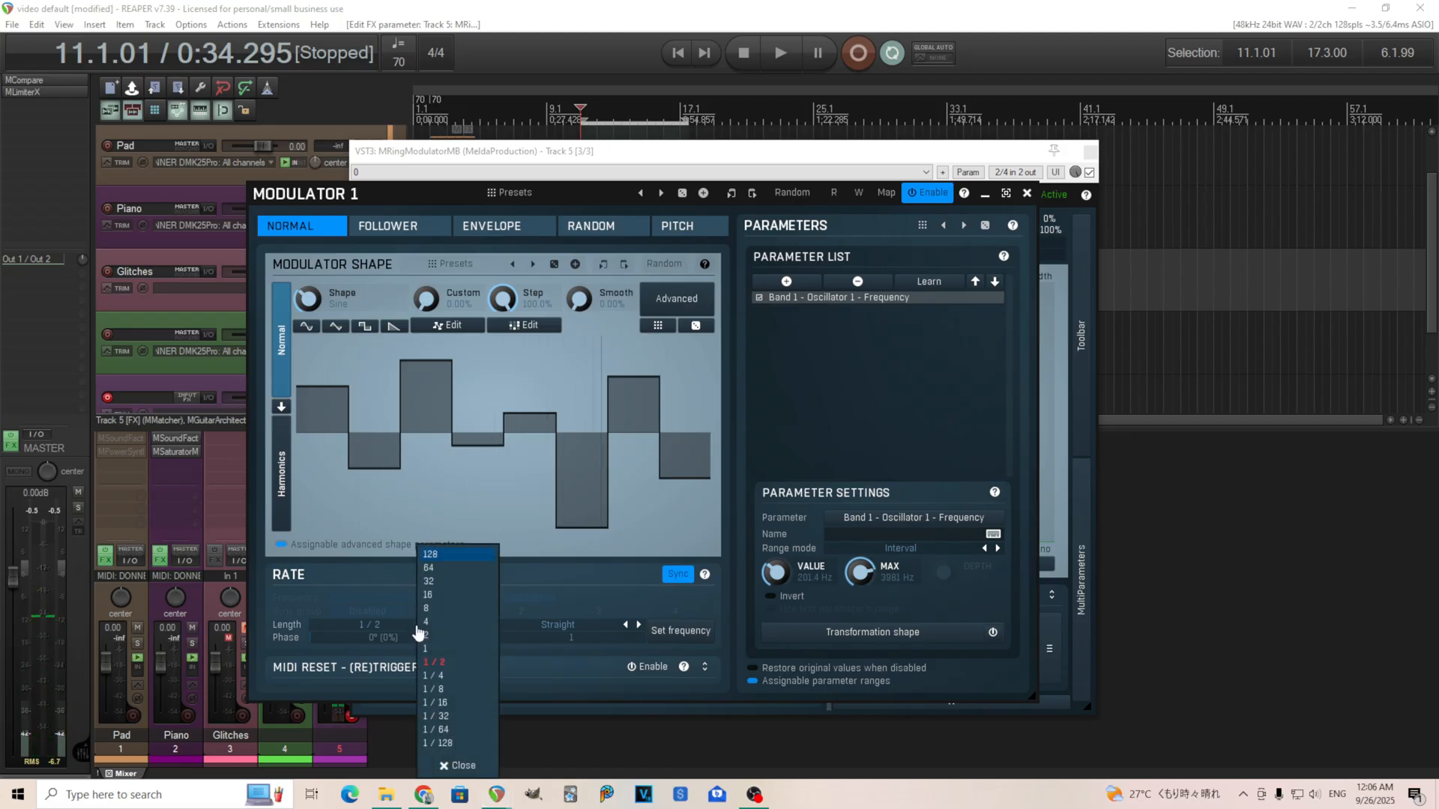
pyautogui.click(454, 677)
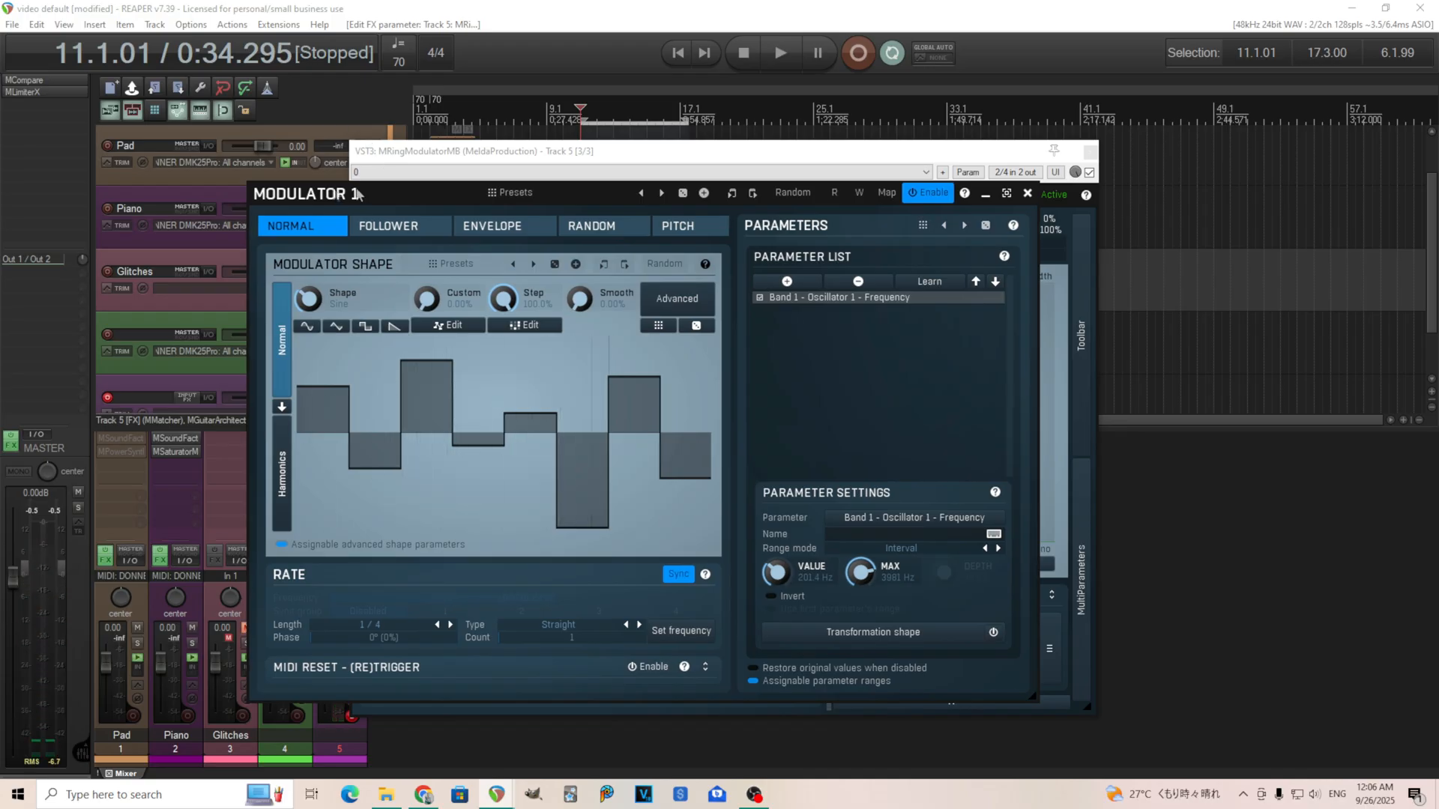
# Uncover the plugin's oscillator section by moving the Modulator 1 window aside, and set Oscillator 1's depth to 50%.
pyautogui.moveTo(357, 194); pyautogui.dragTo(661, 207)
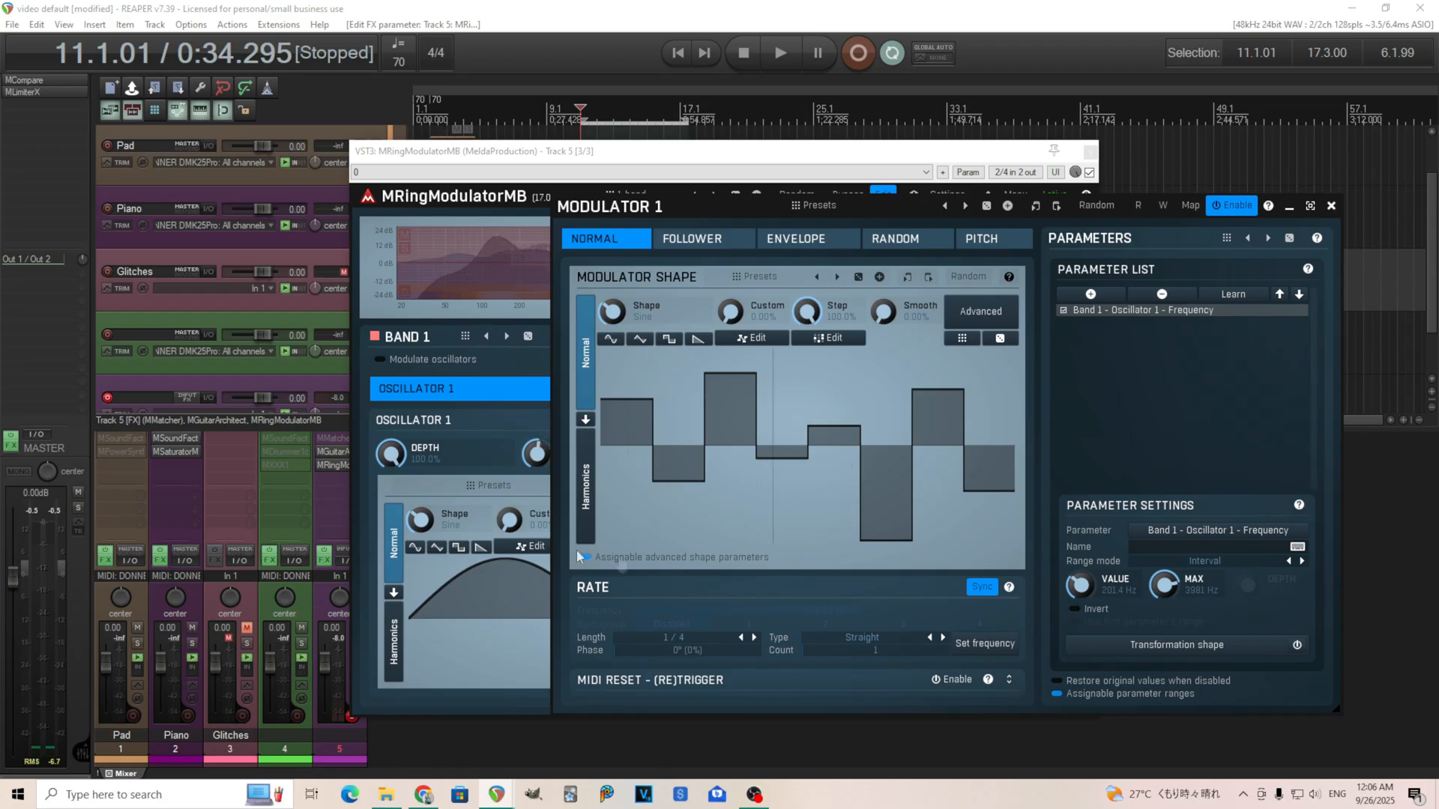
pyautogui.moveTo(391, 455); pyautogui.dragTo(391, 521)
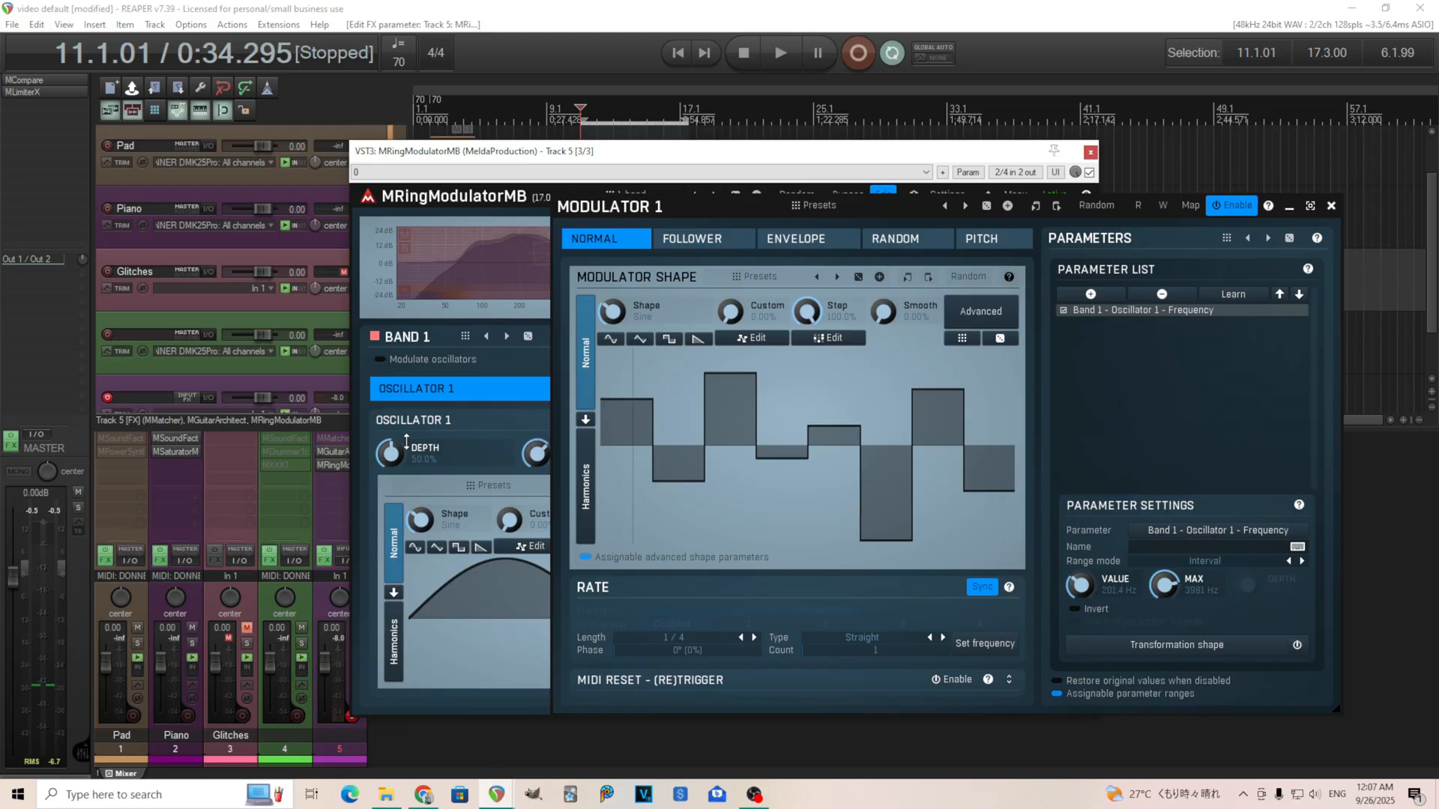
pyautogui.moveTo(625, 211); pyautogui.dragTo(601, 254)
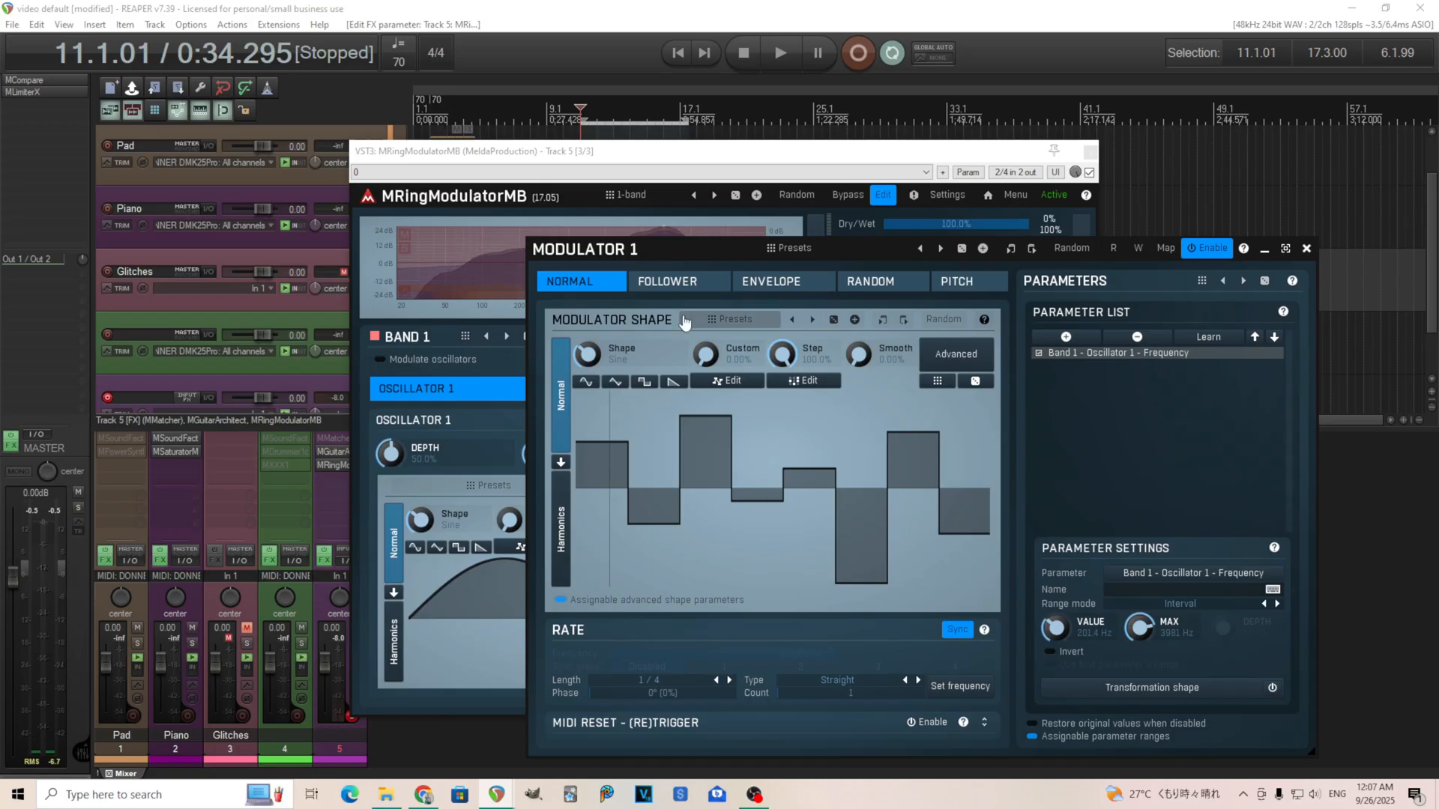
pyautogui.moveTo(637, 250); pyautogui.dragTo(767, 228)
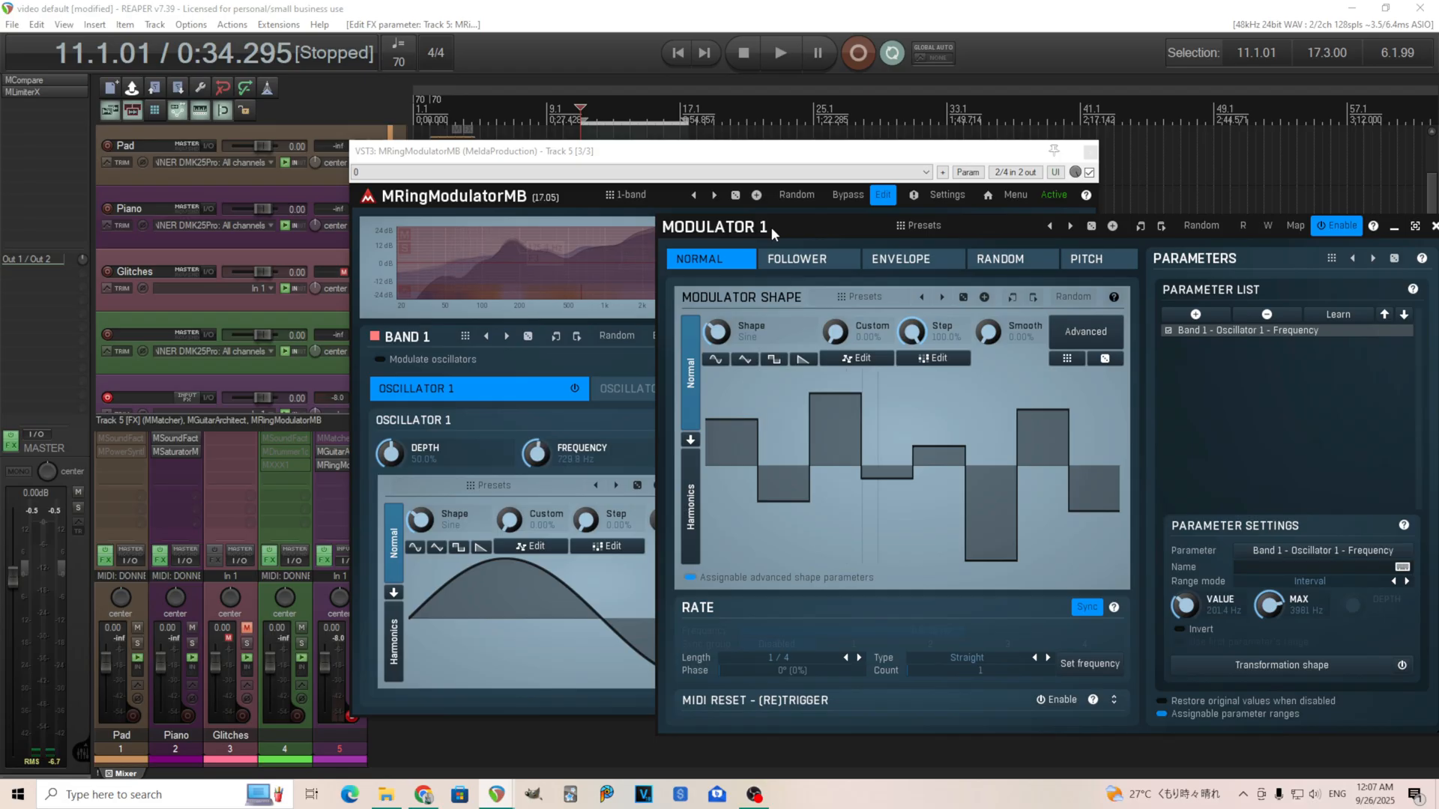
# Assign Modulator 1's Parameter 1 MaxValue to Modulator 3 with Clear & Learn over about 698 to 3873 Hz.
pyautogui.moveTo(770, 226); pyautogui.dragTo(141, 159)
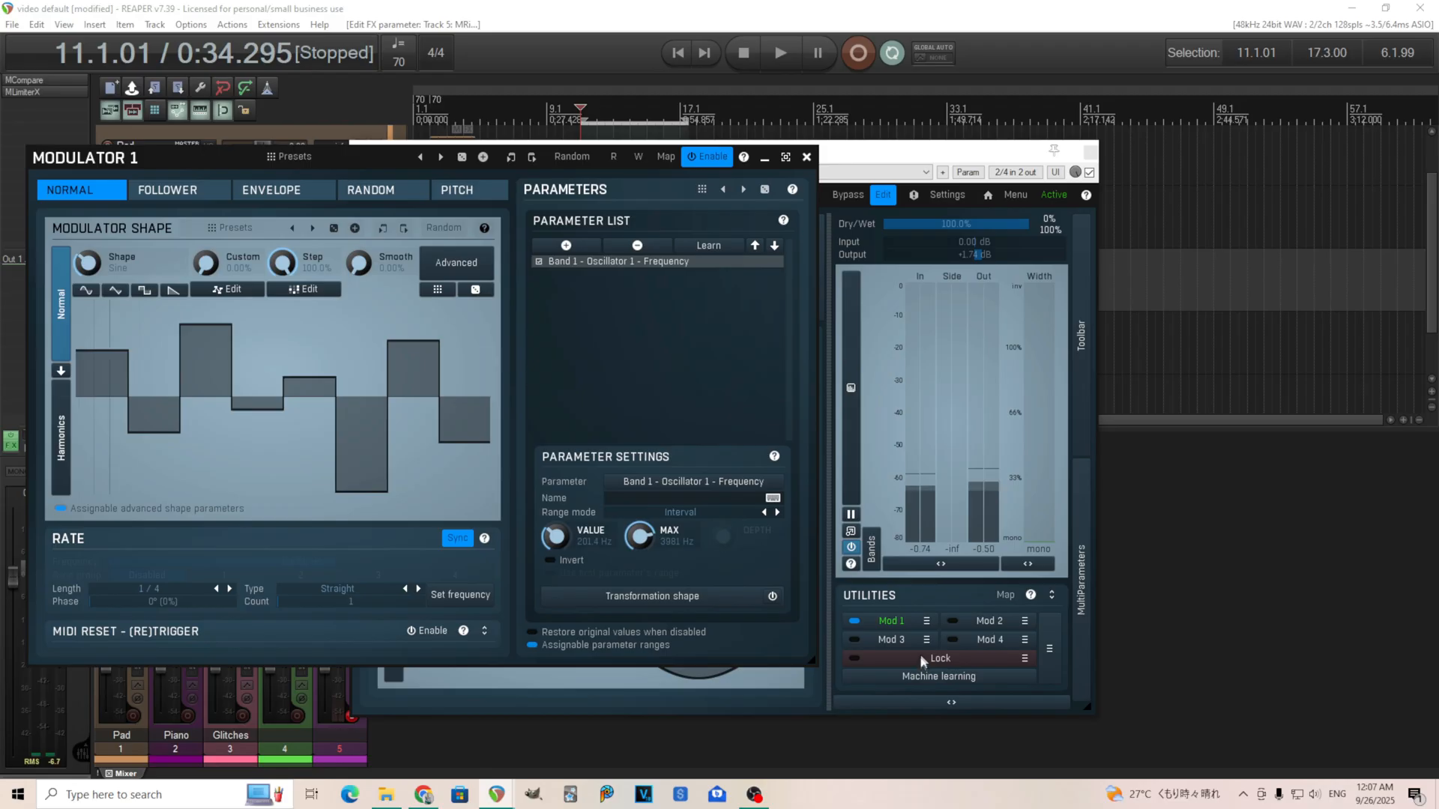
pyautogui.click(892, 639)
pyautogui.click(1067, 675)
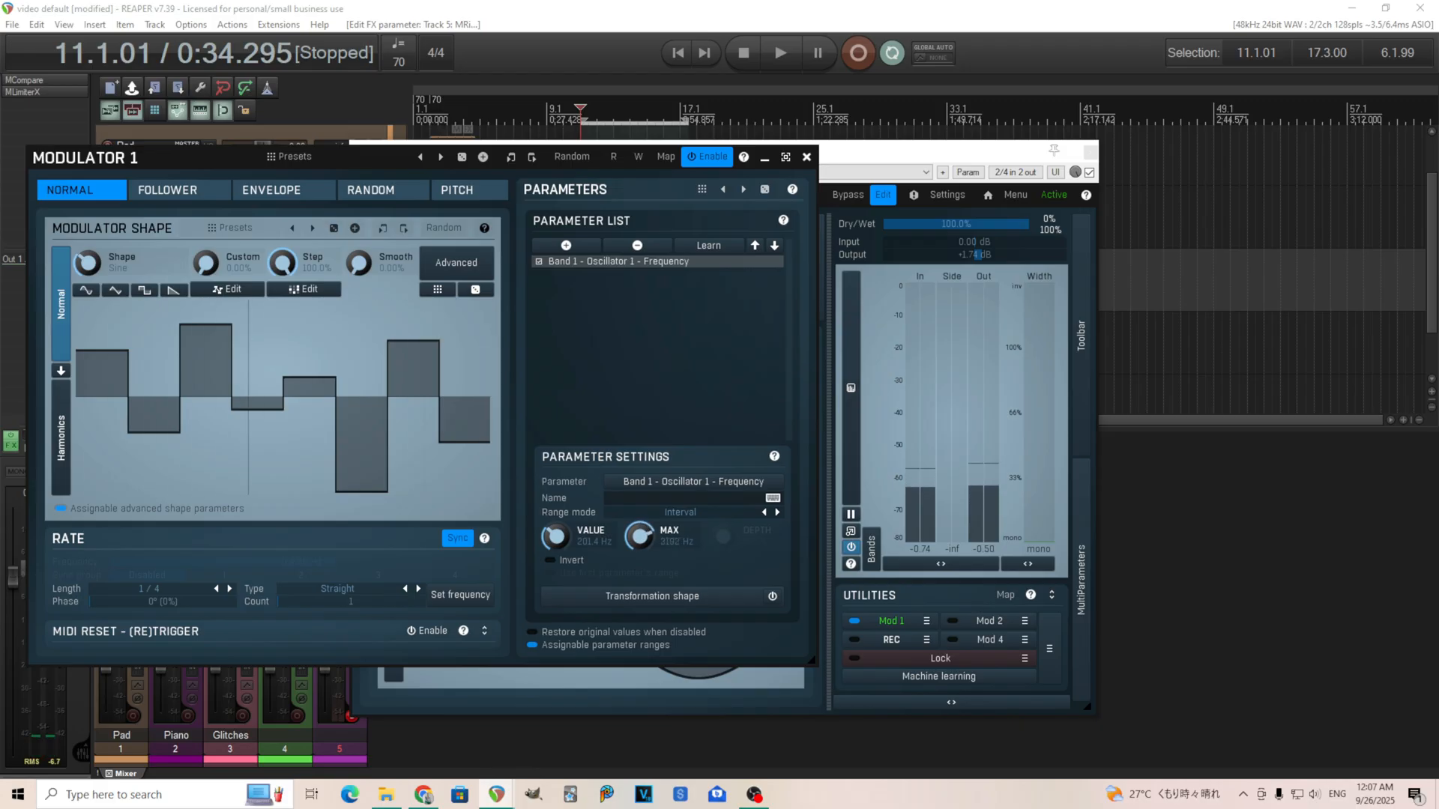
pyautogui.click(894, 622)
pyautogui.click(892, 639)
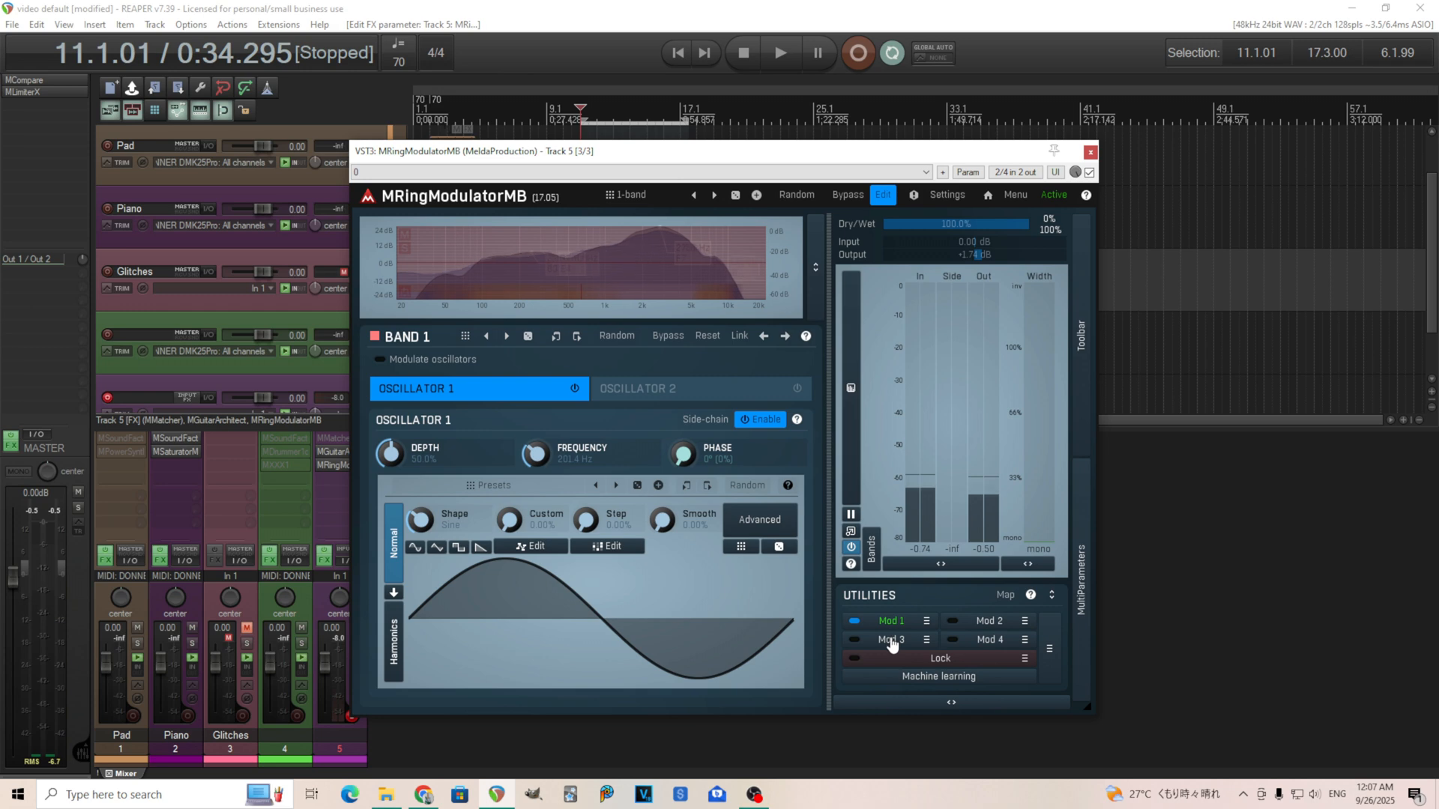
# Enable Modulator 3 in its settings and reopen Modulator 1's window to watch its maximum frequency being modulated.
pyautogui.click(892, 639)
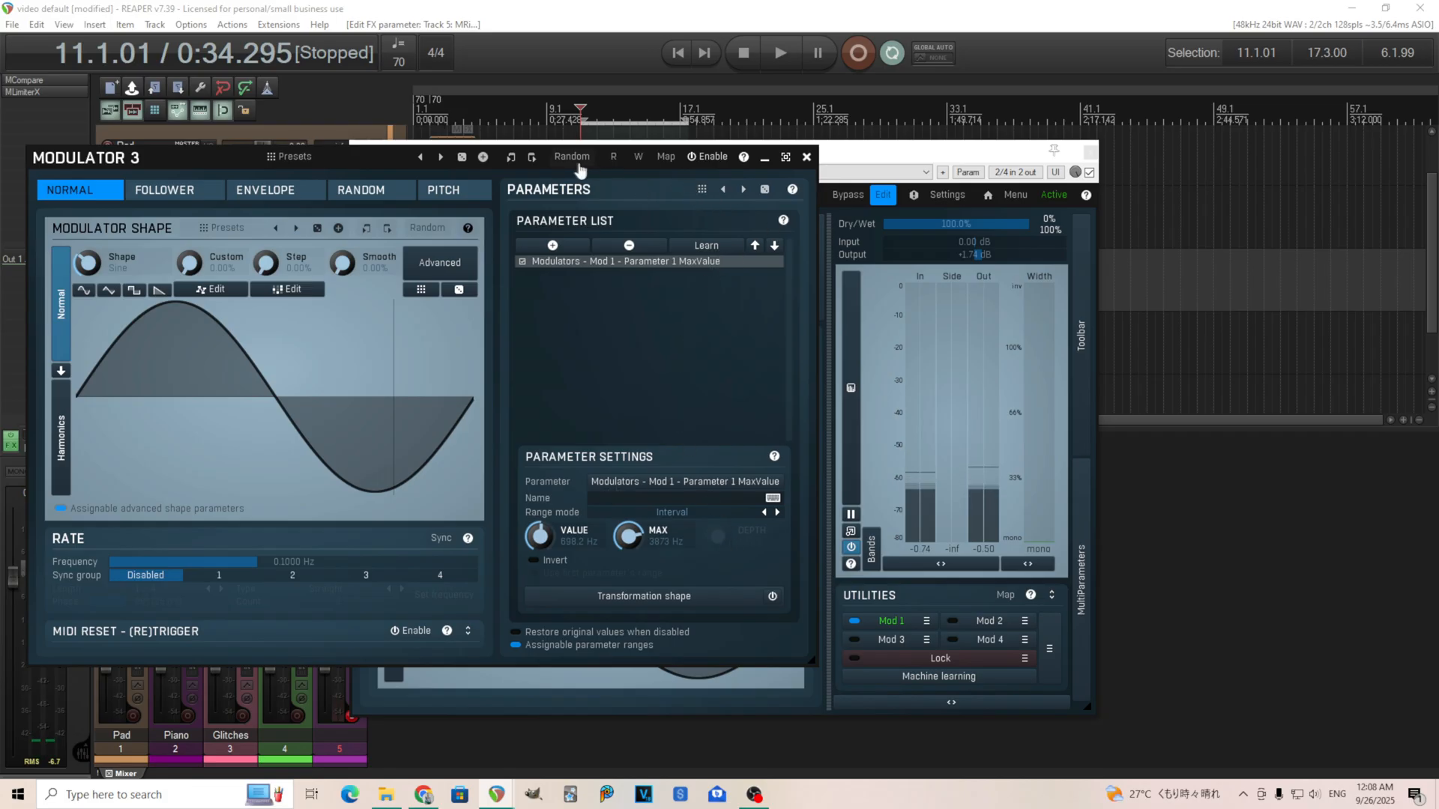
pyautogui.click(707, 157)
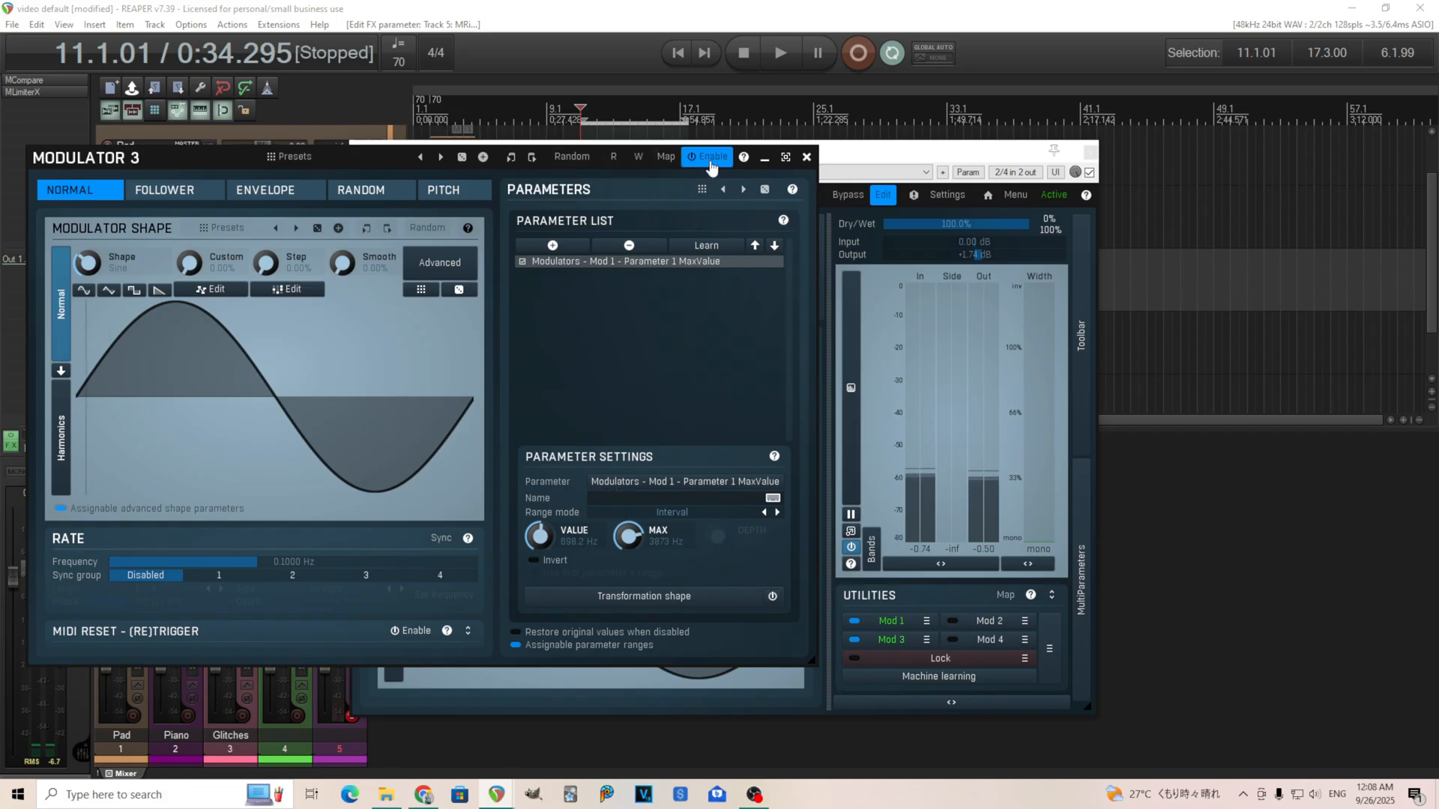
pyautogui.click(807, 156)
pyautogui.click(901, 621)
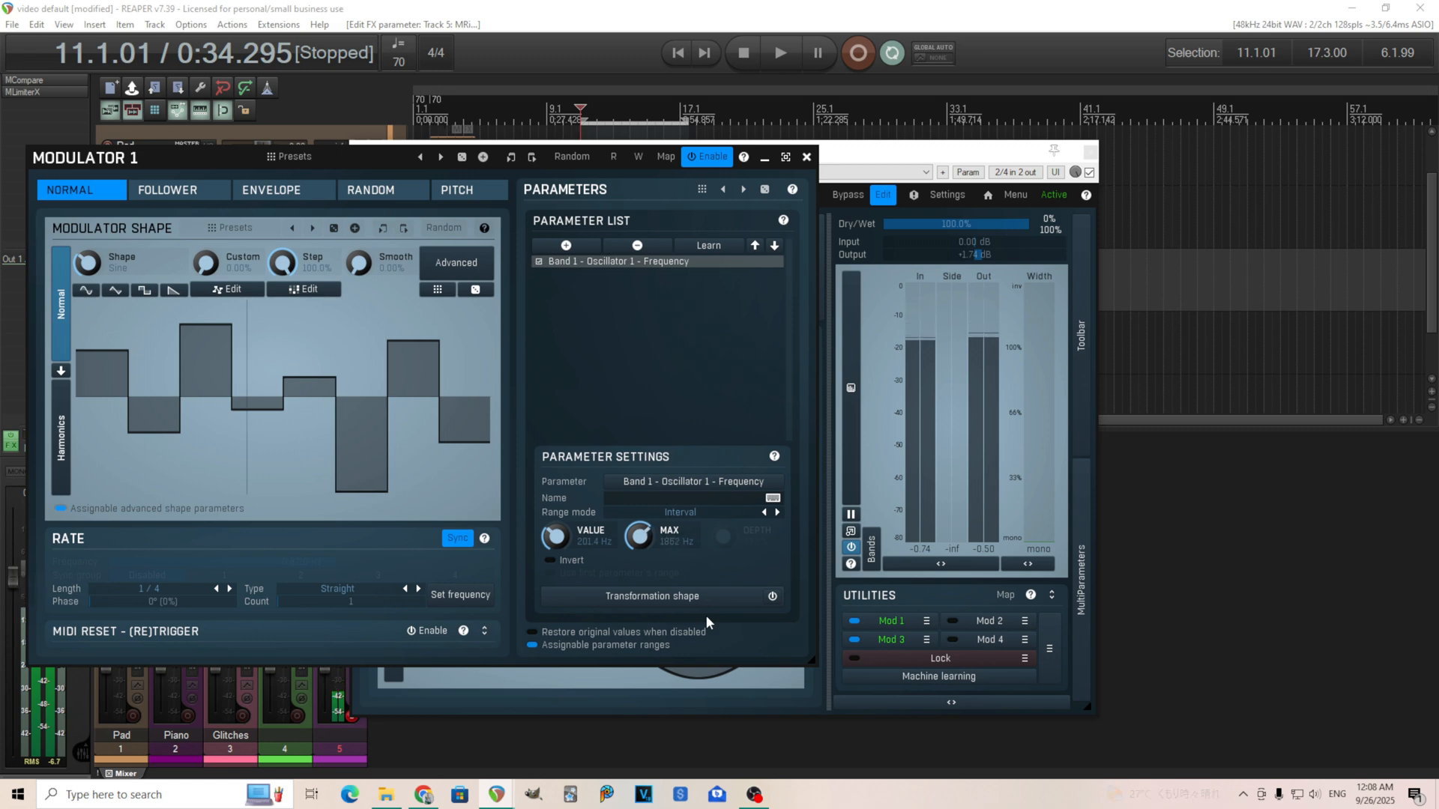
# Sync Modulator 3's rate to tempo with a length of 1 and a phase of 0°.
pyautogui.click(888, 639)
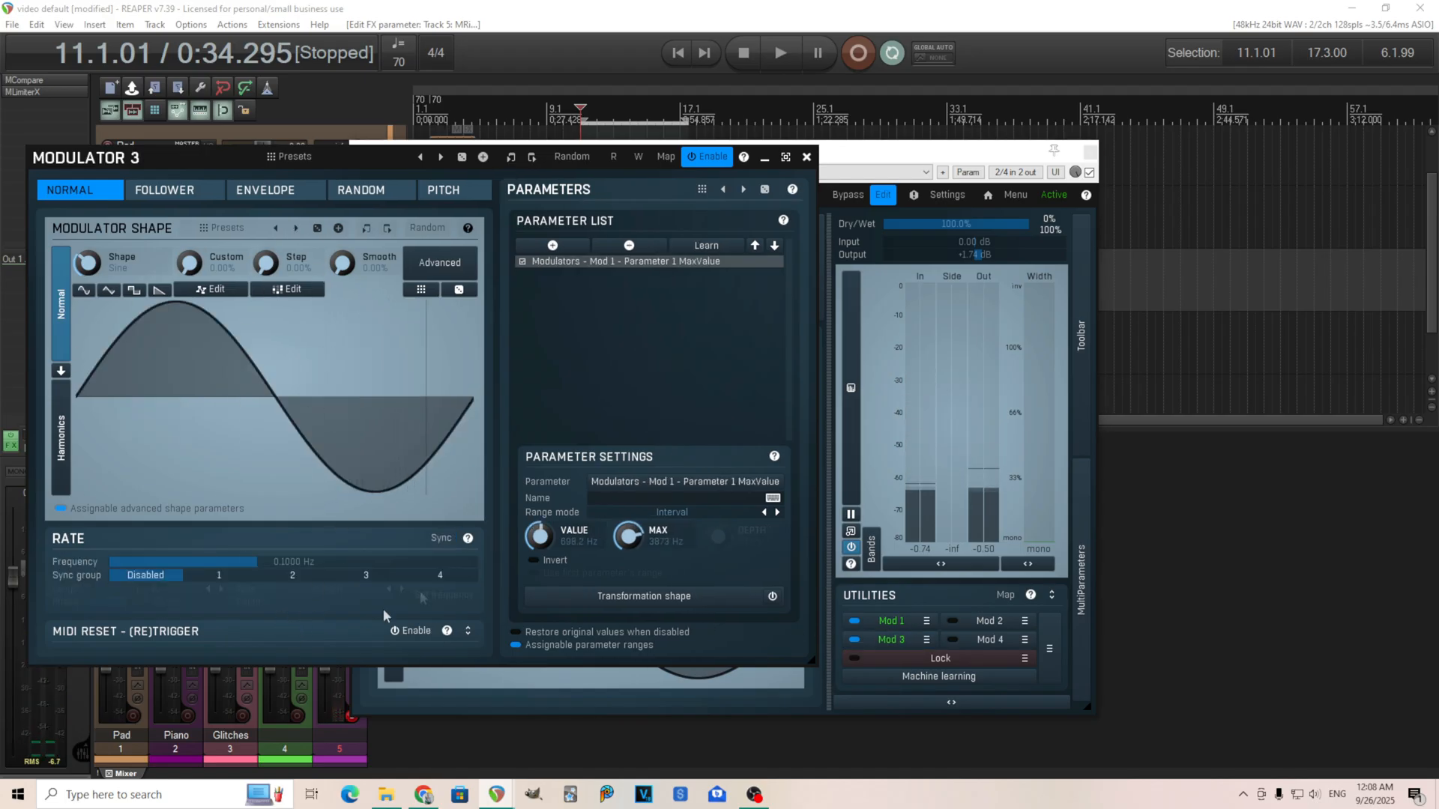
pyautogui.click(442, 538)
pyautogui.doubleClick(131, 602)
pyautogui.click(209, 589)
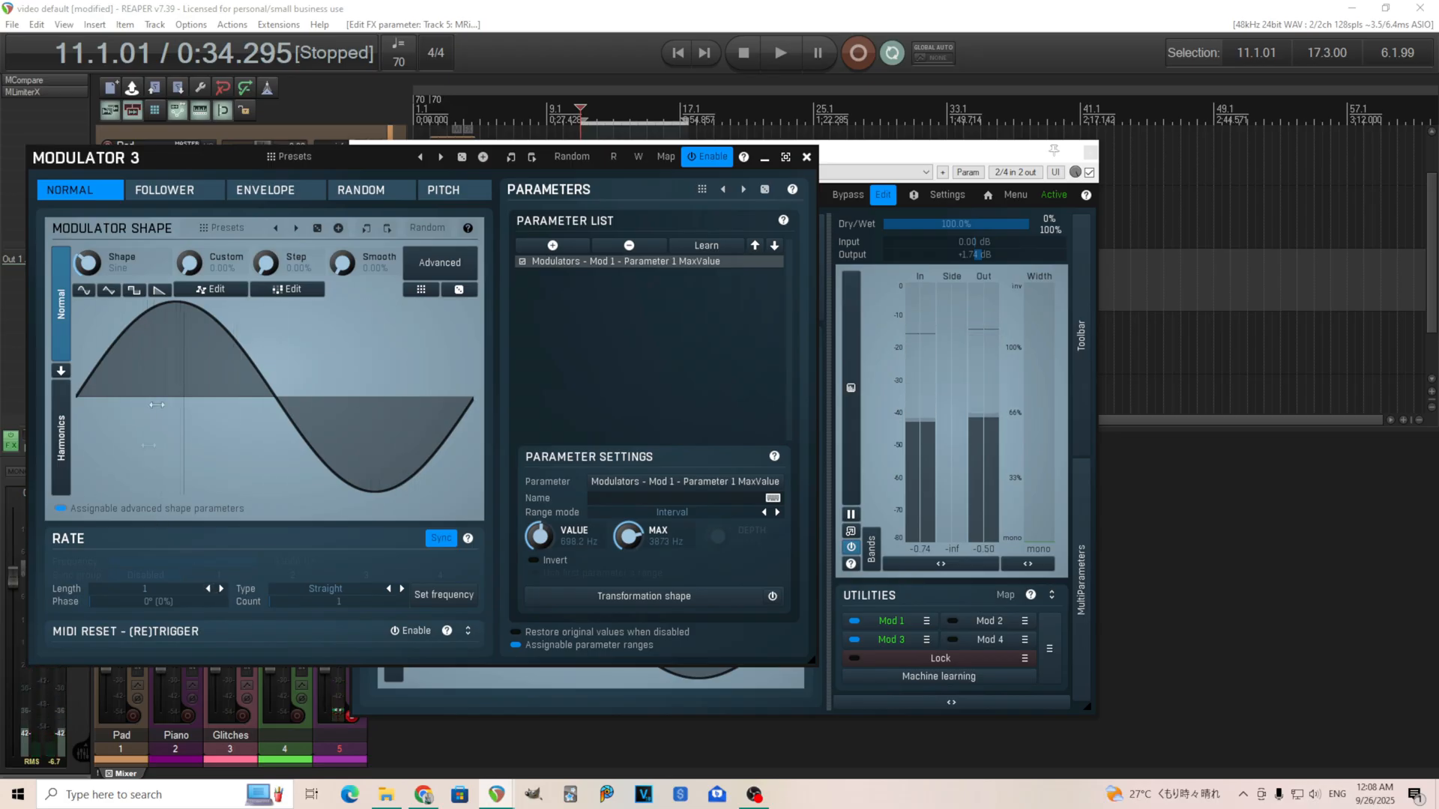
# Set Modulator 3's Step amount to 100% and shape its eight-step sequence at about 35, 80, 31, 0, 29, 80, 14 and 78%.
pyautogui.moveTo(262, 275); pyautogui.dragTo(262, 225)
pyautogui.click(287, 288)
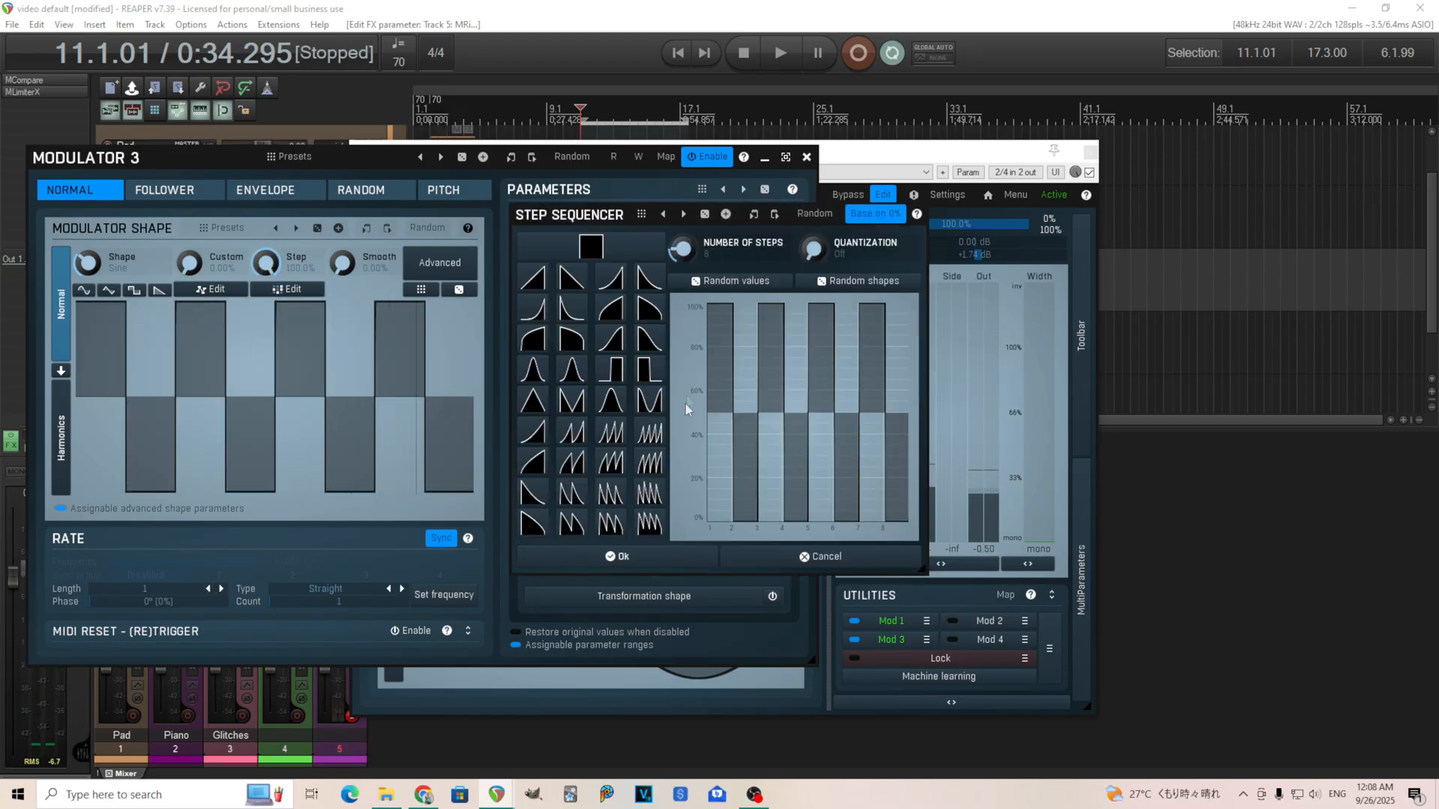
pyautogui.click(716, 444)
pyautogui.click(750, 347)
pyautogui.click(770, 452)
pyautogui.click(840, 347)
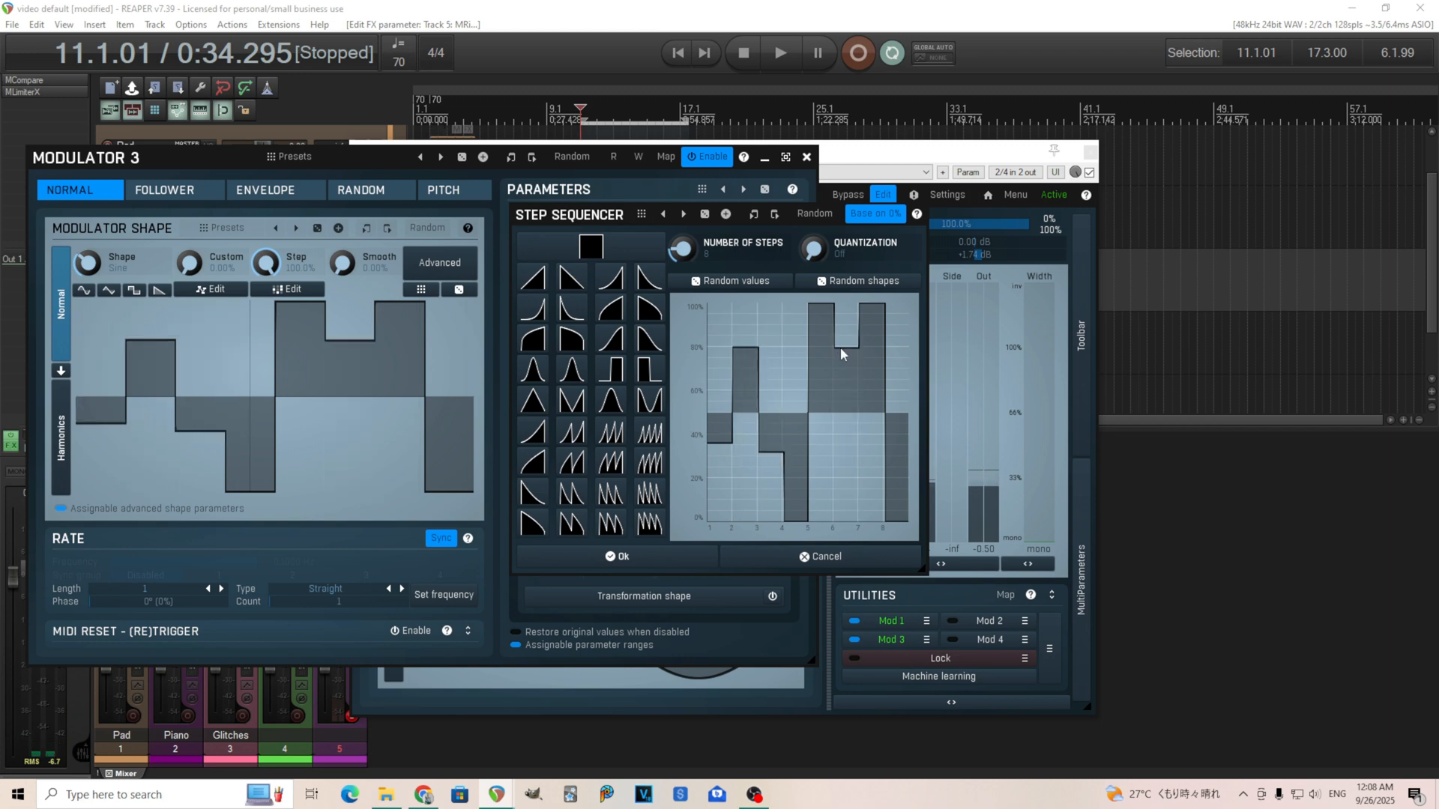
pyautogui.click(820, 458)
pyautogui.click(871, 489)
pyautogui.click(897, 351)
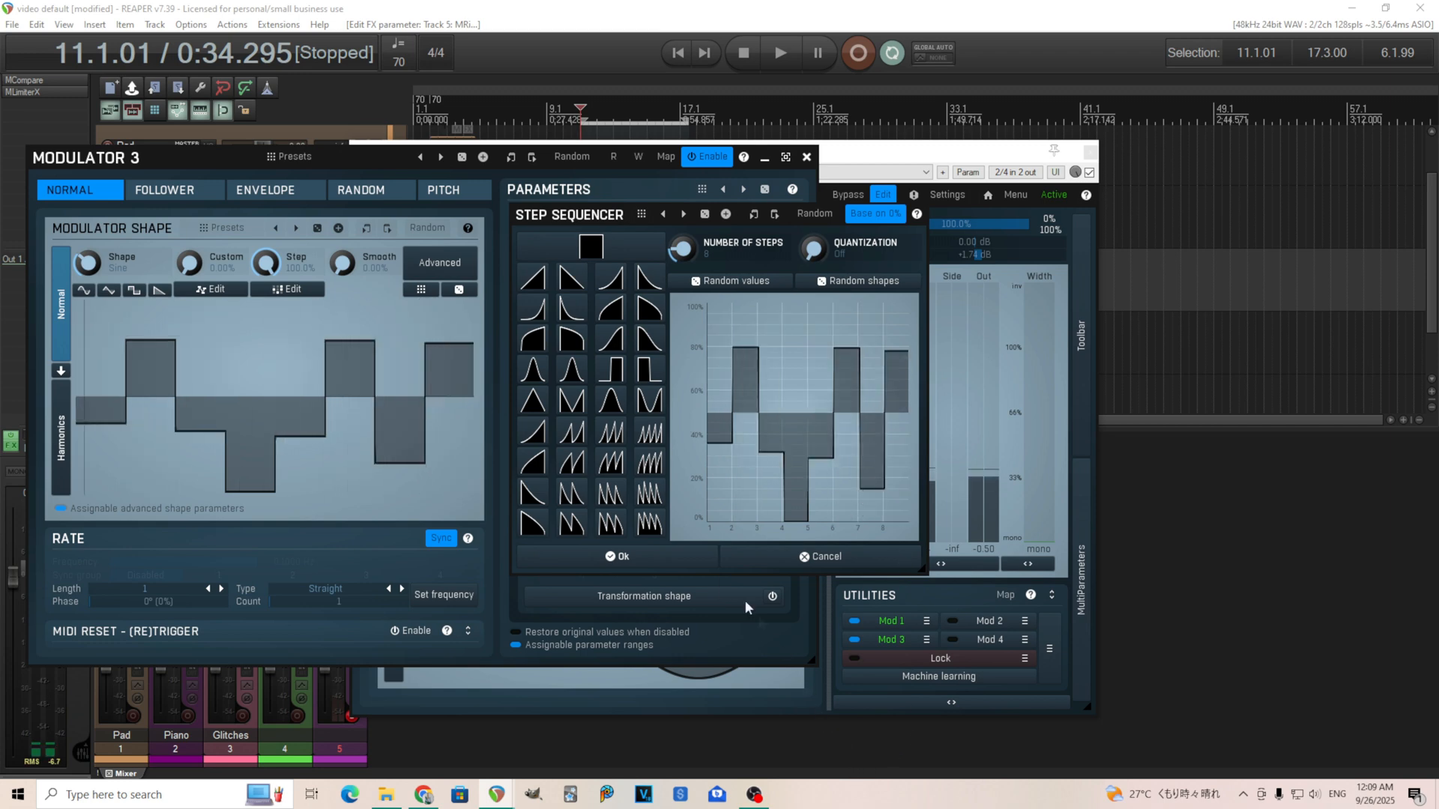
pyautogui.click(649, 559)
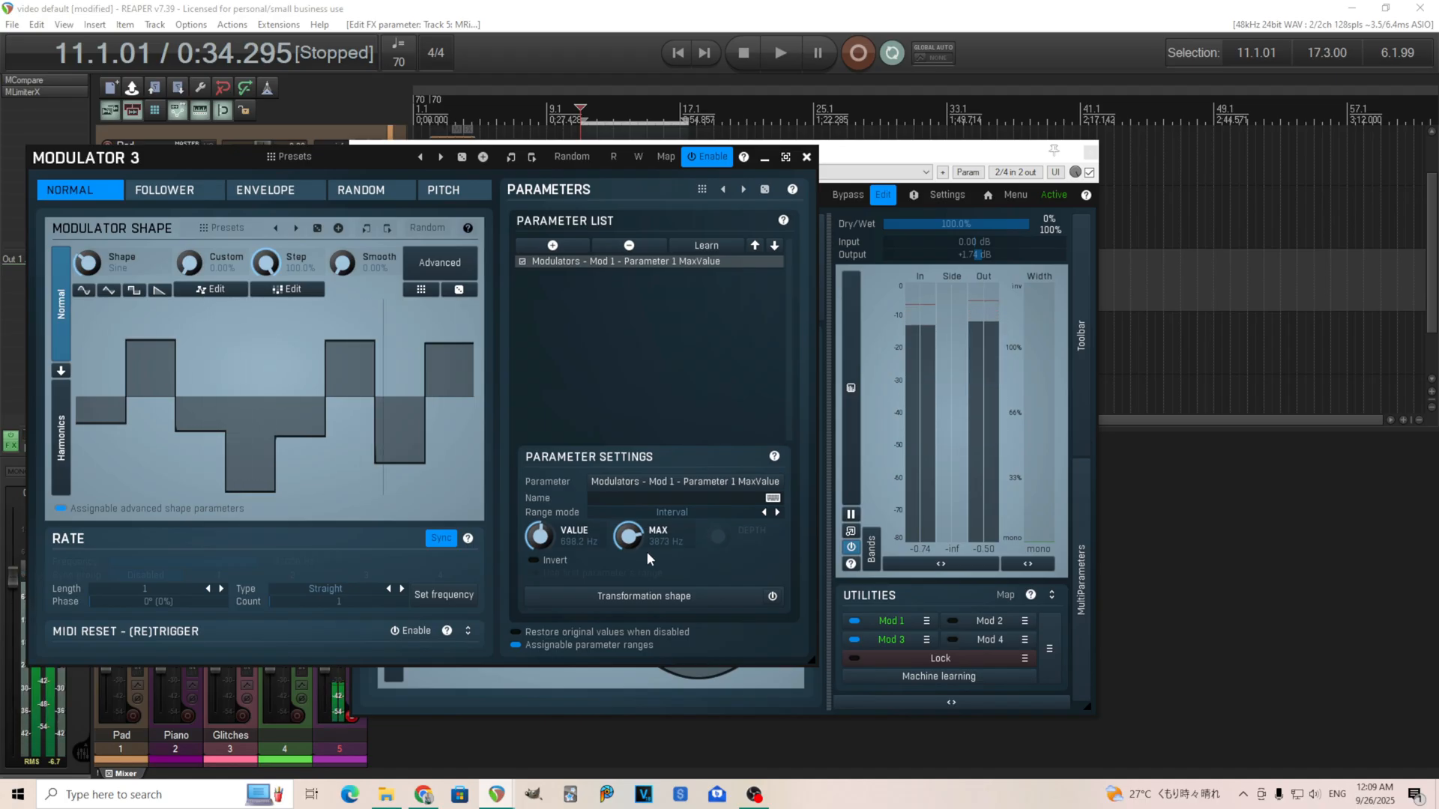
# Set Modulator 3's sync length to 2, switch the modulator to Random mode and close its settings.
pyautogui.click(221, 589)
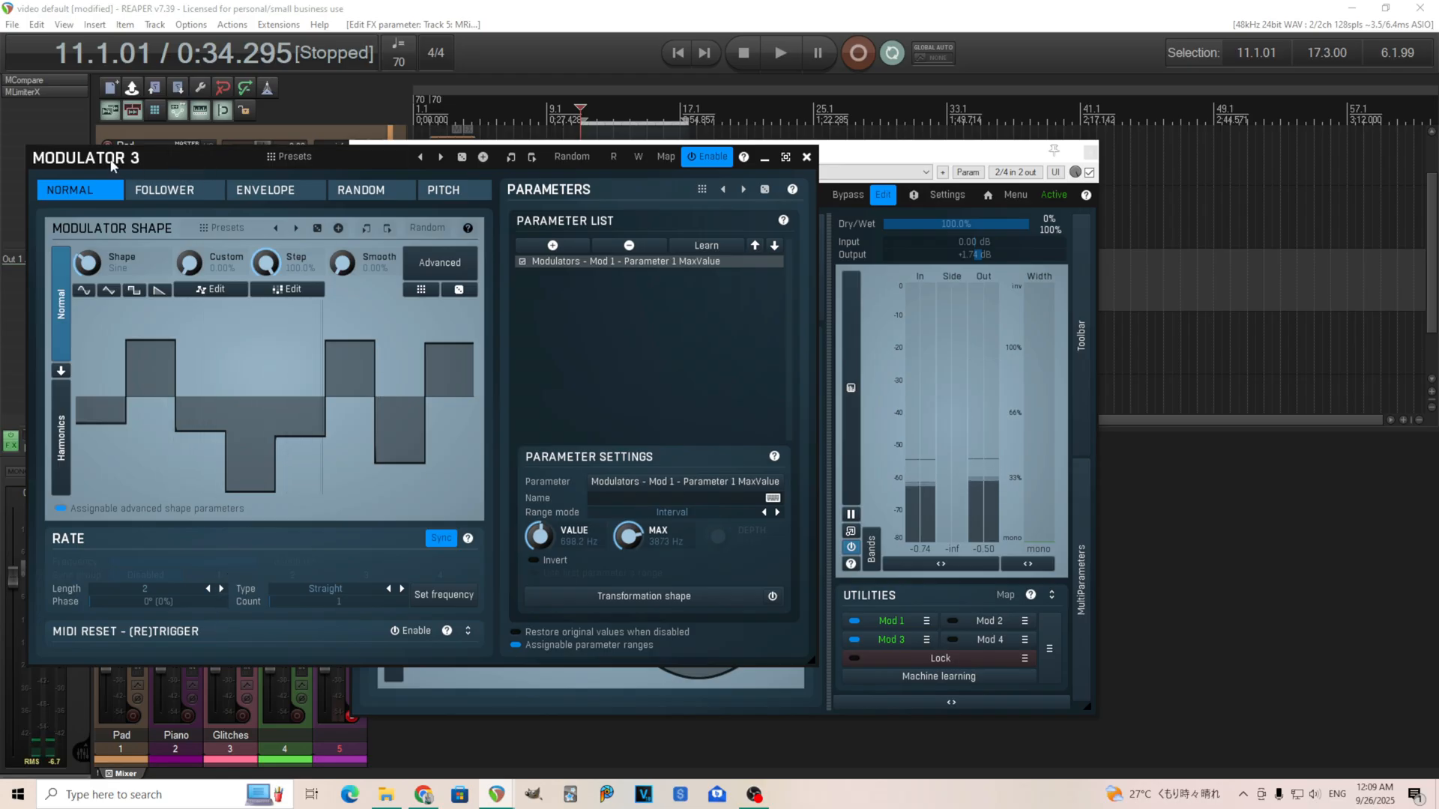
pyautogui.click(361, 190)
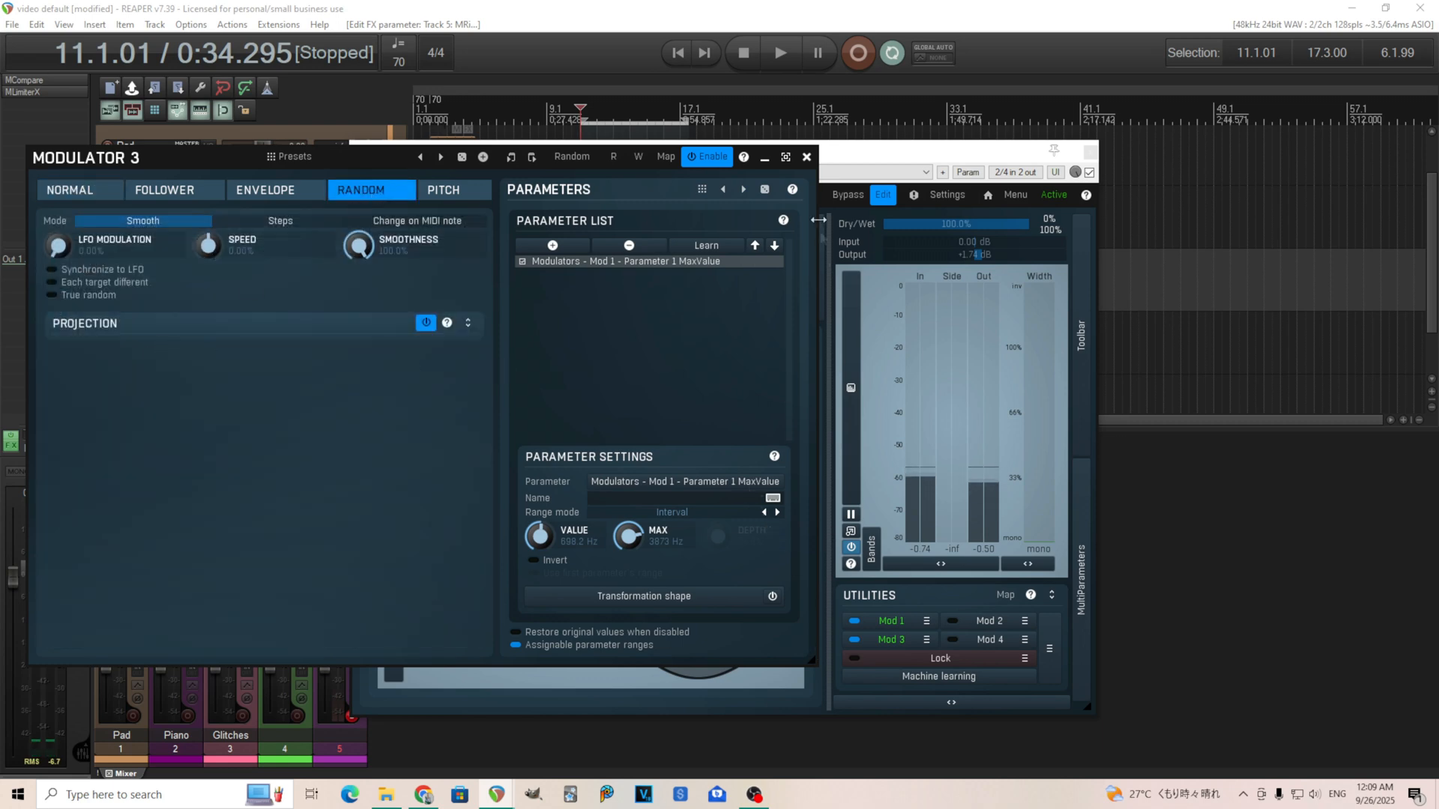
pyautogui.click(807, 158)
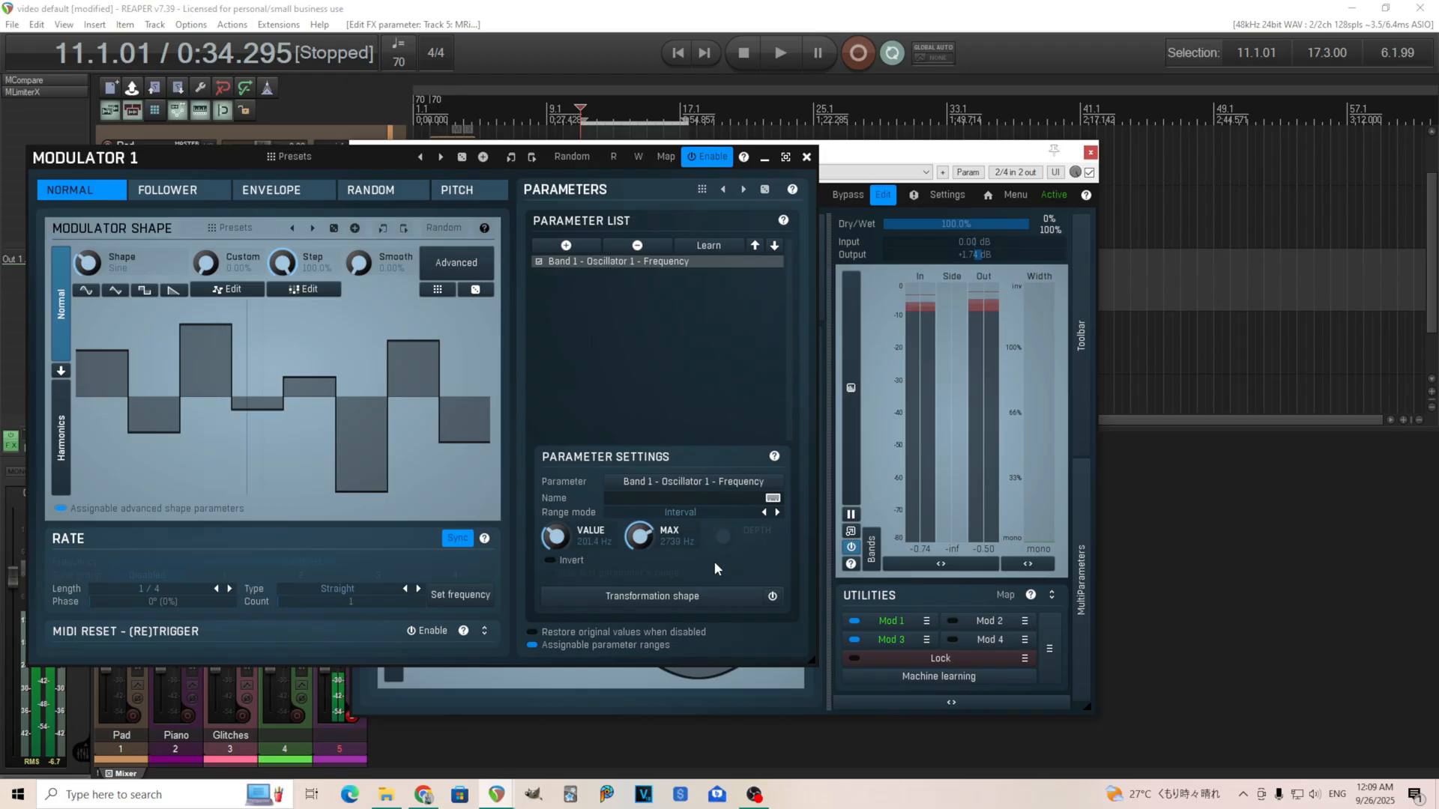
# Reopen Modulator 3's settings and place its window beside Modulator 1's so both are visible.
pyautogui.click(895, 639)
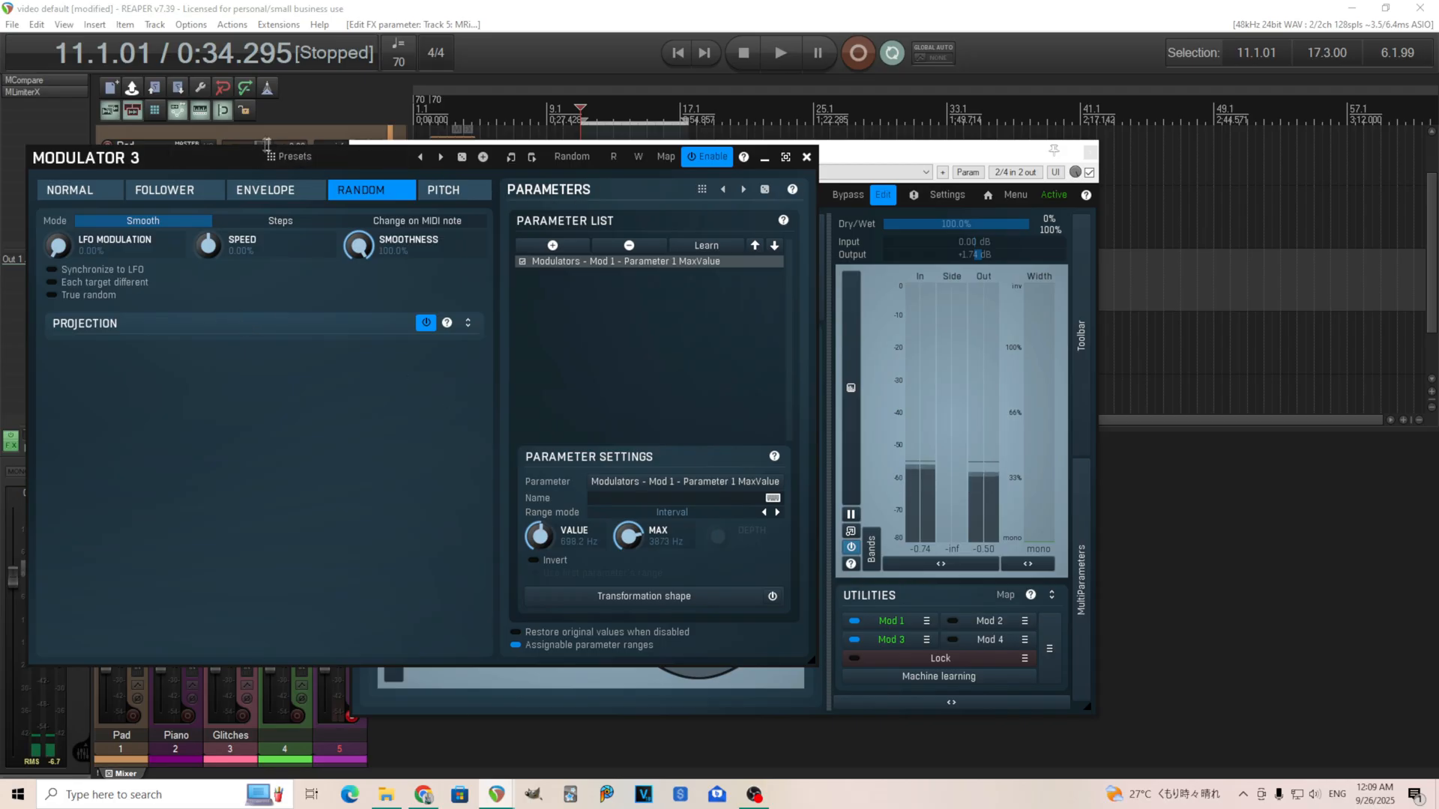
pyautogui.moveTo(139, 163); pyautogui.dragTo(843, 187)
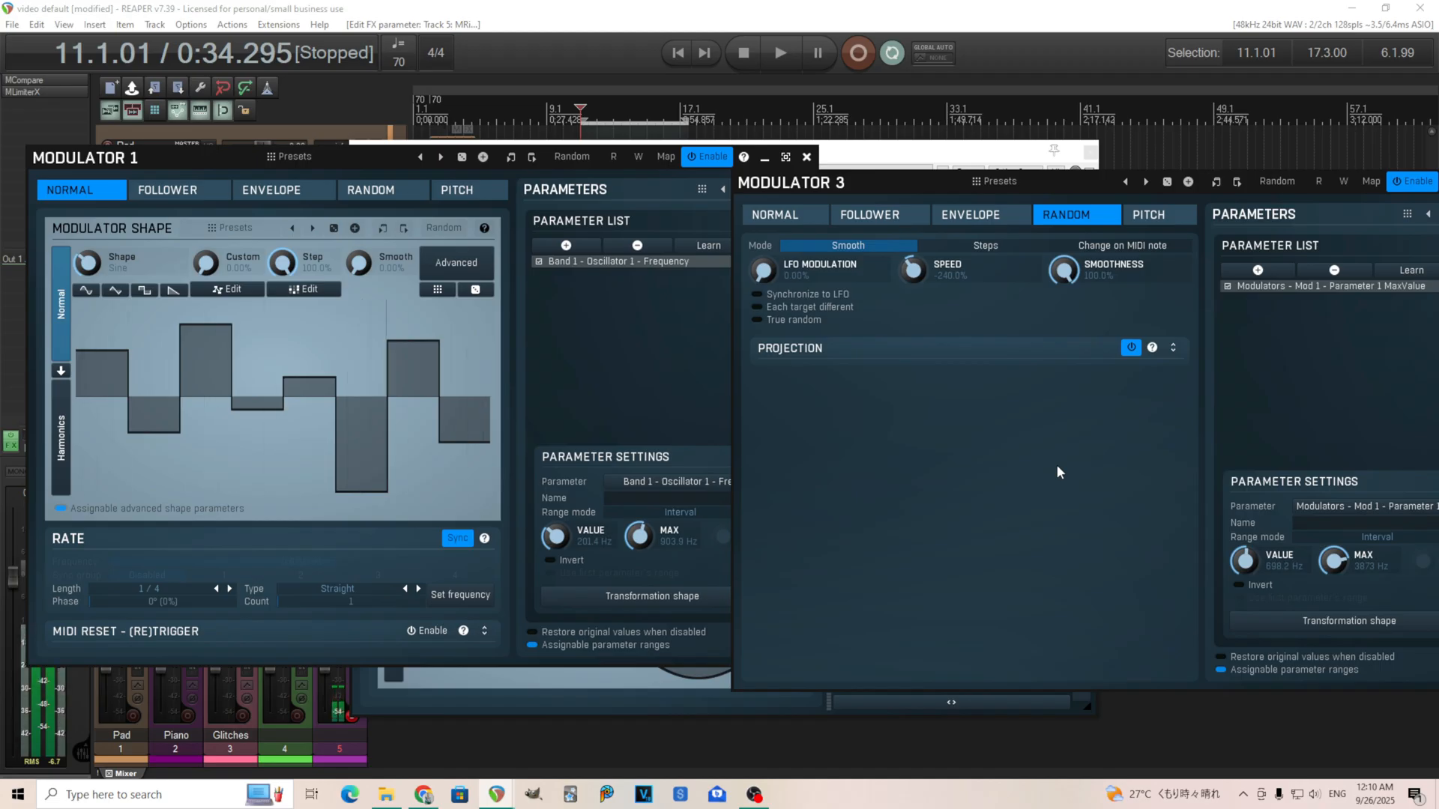
# Turn off projection in Modulator 3's Random settings and compare its Smooth mode with Steps and with the Normal modulator mode.
pyautogui.click(988, 247)
pyautogui.click(1131, 348)
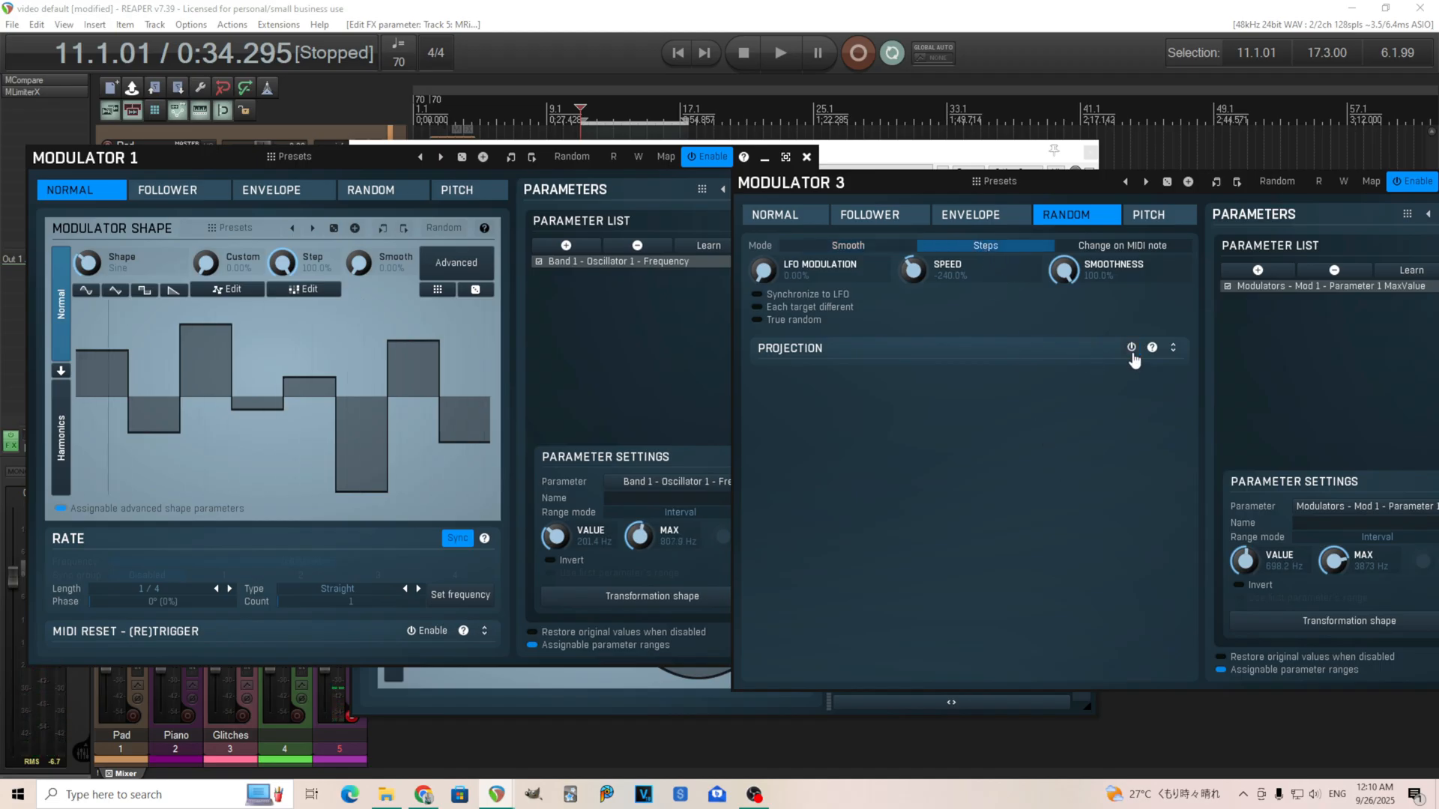
pyautogui.click(861, 248)
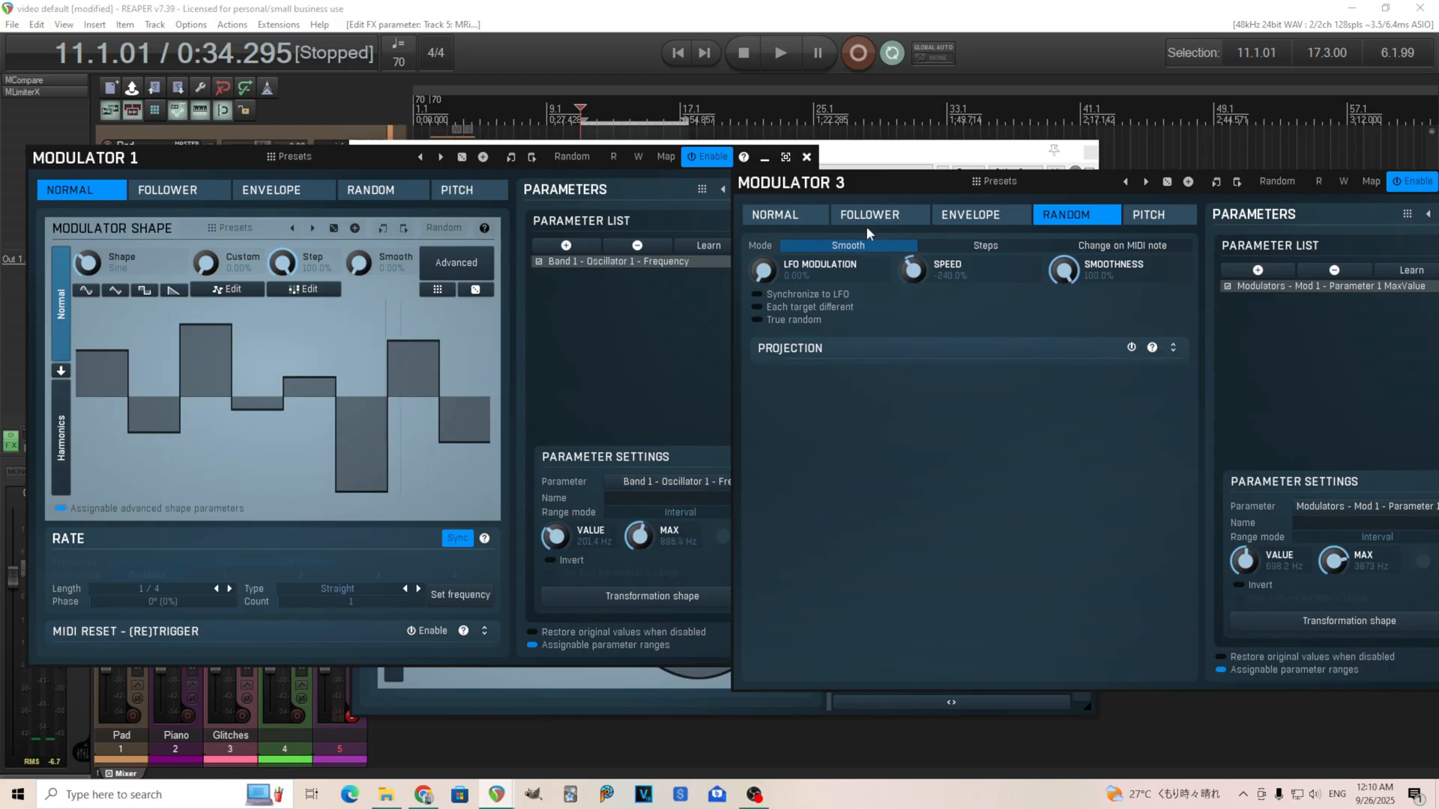
pyautogui.click(813, 219)
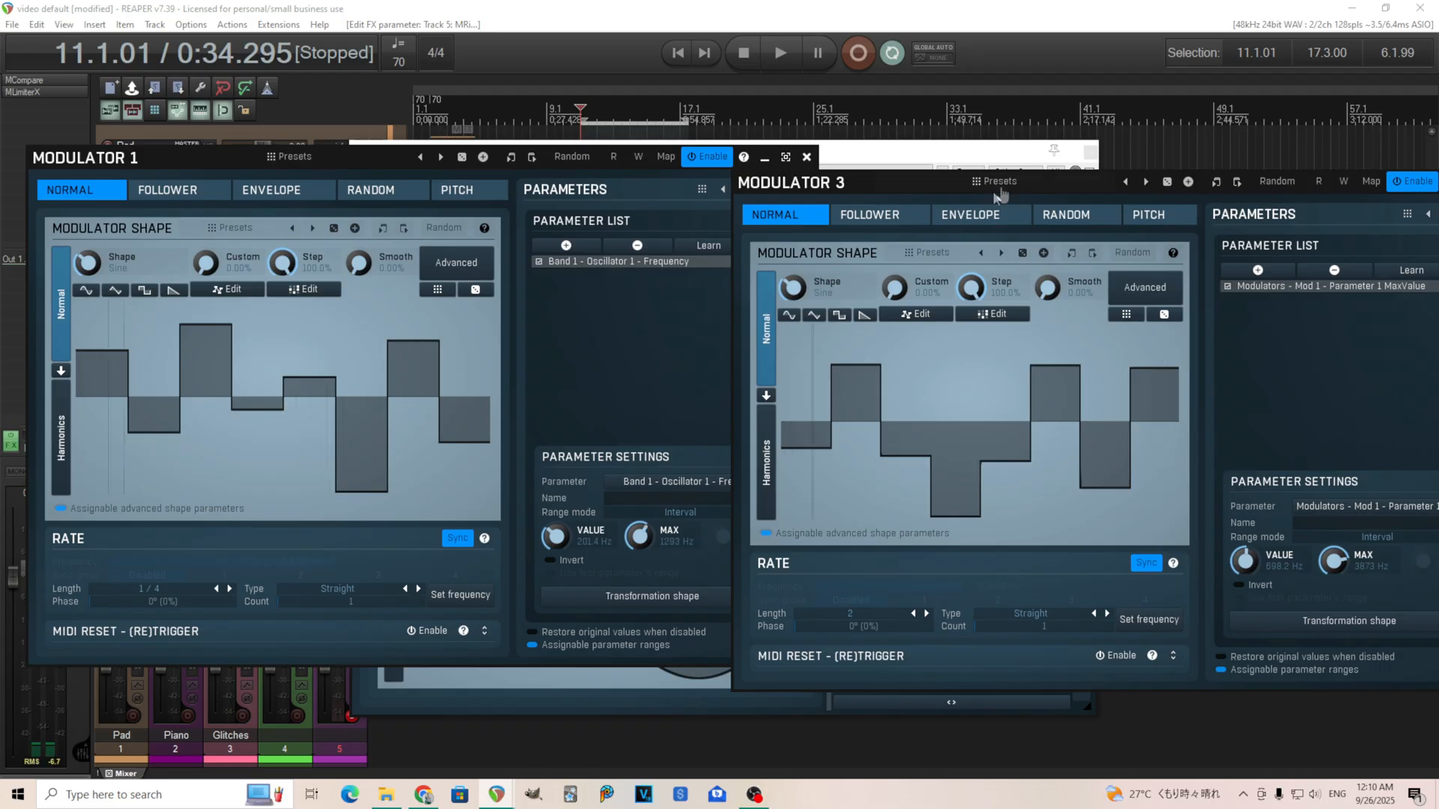
pyautogui.click(1047, 215)
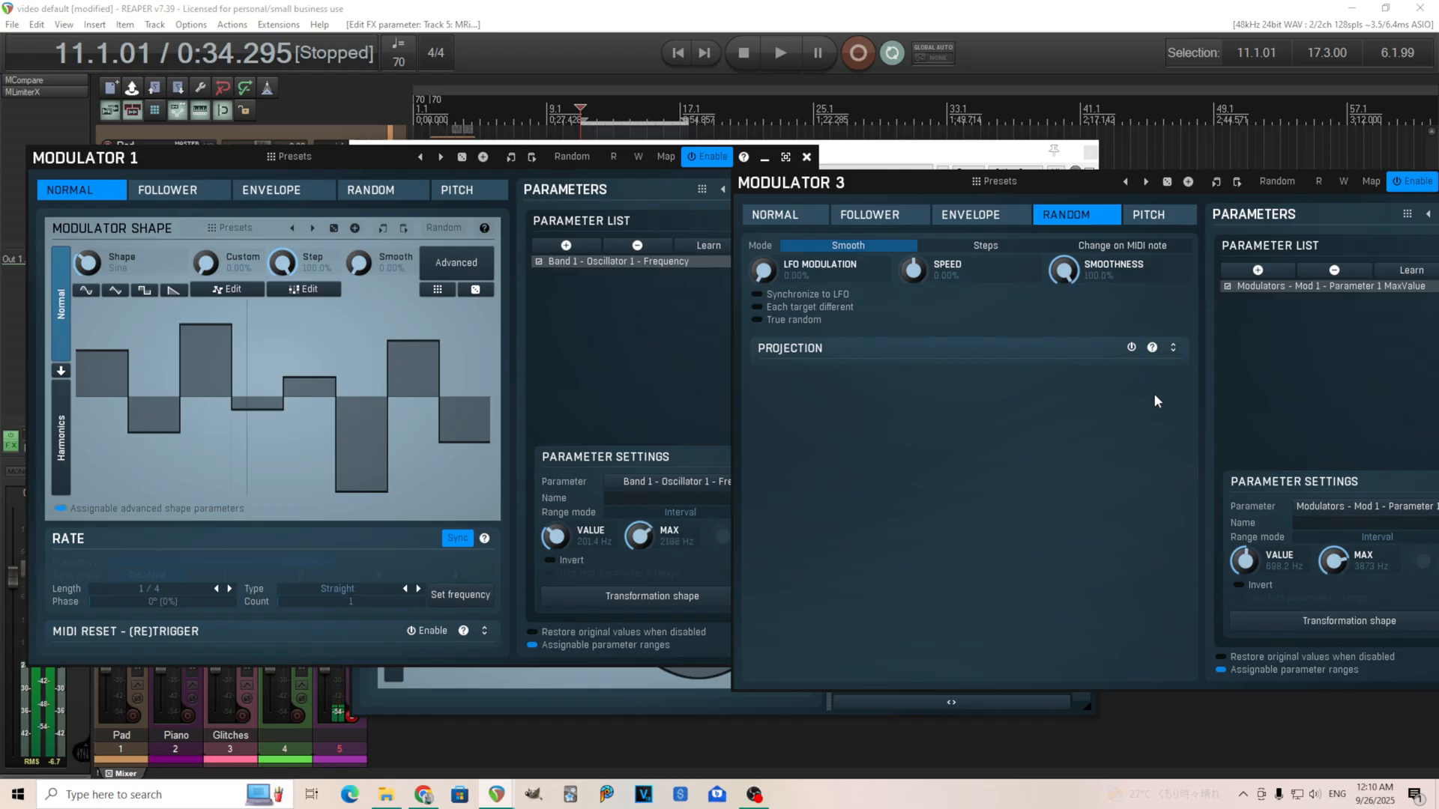
# Switch Modulator 3 to Pitch mode and arrange its window beside Modulator 1's so both modulators' main settings are visible.
pyautogui.moveTo(884, 195); pyautogui.dragTo(405, 195)
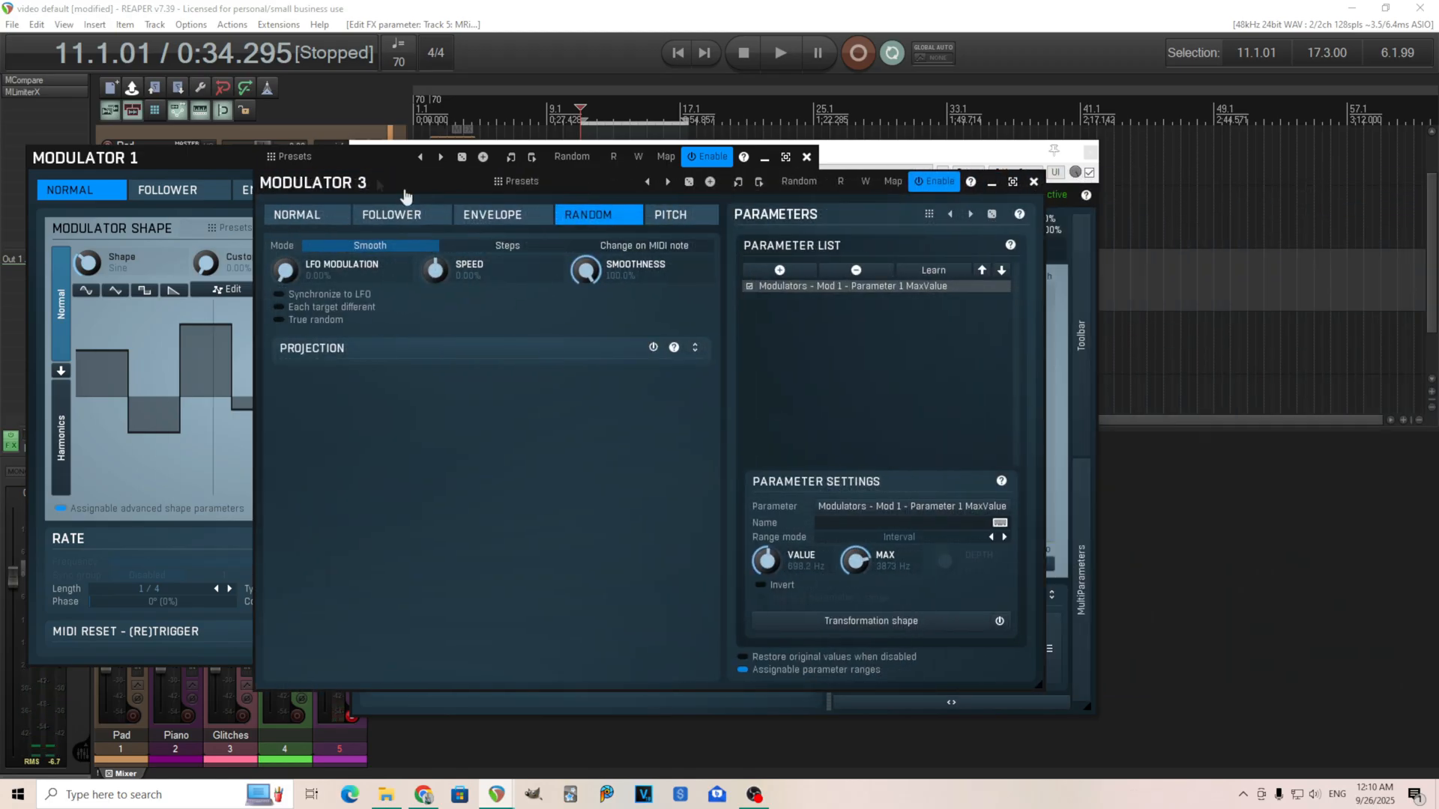
pyautogui.click(679, 216)
pyautogui.moveTo(326, 185); pyautogui.dragTo(615, 191)
pyautogui.moveTo(101, 159); pyautogui.dragTo(90, 91)
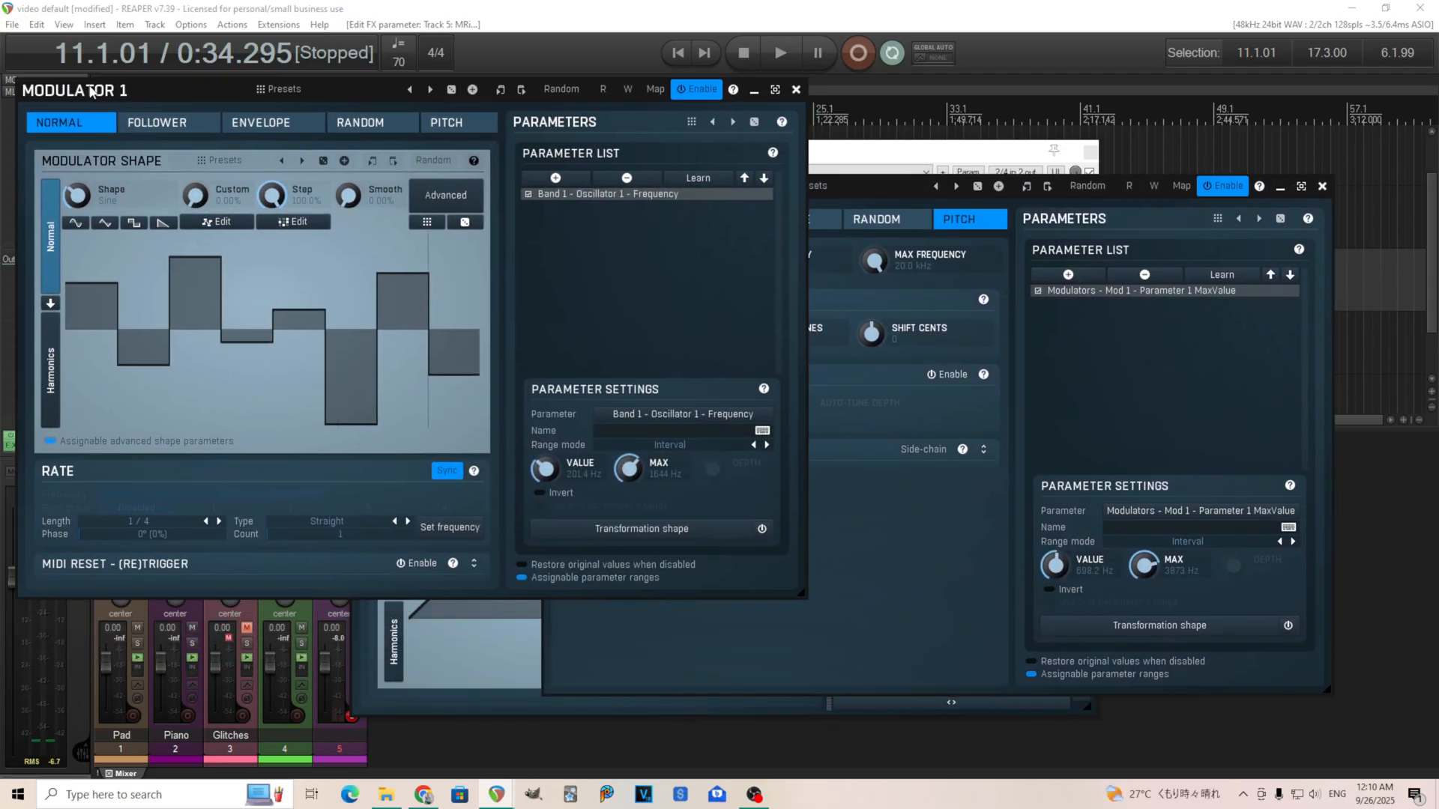
pyautogui.click(839, 195)
pyautogui.moveTo(625, 191); pyautogui.dragTo(777, 134)
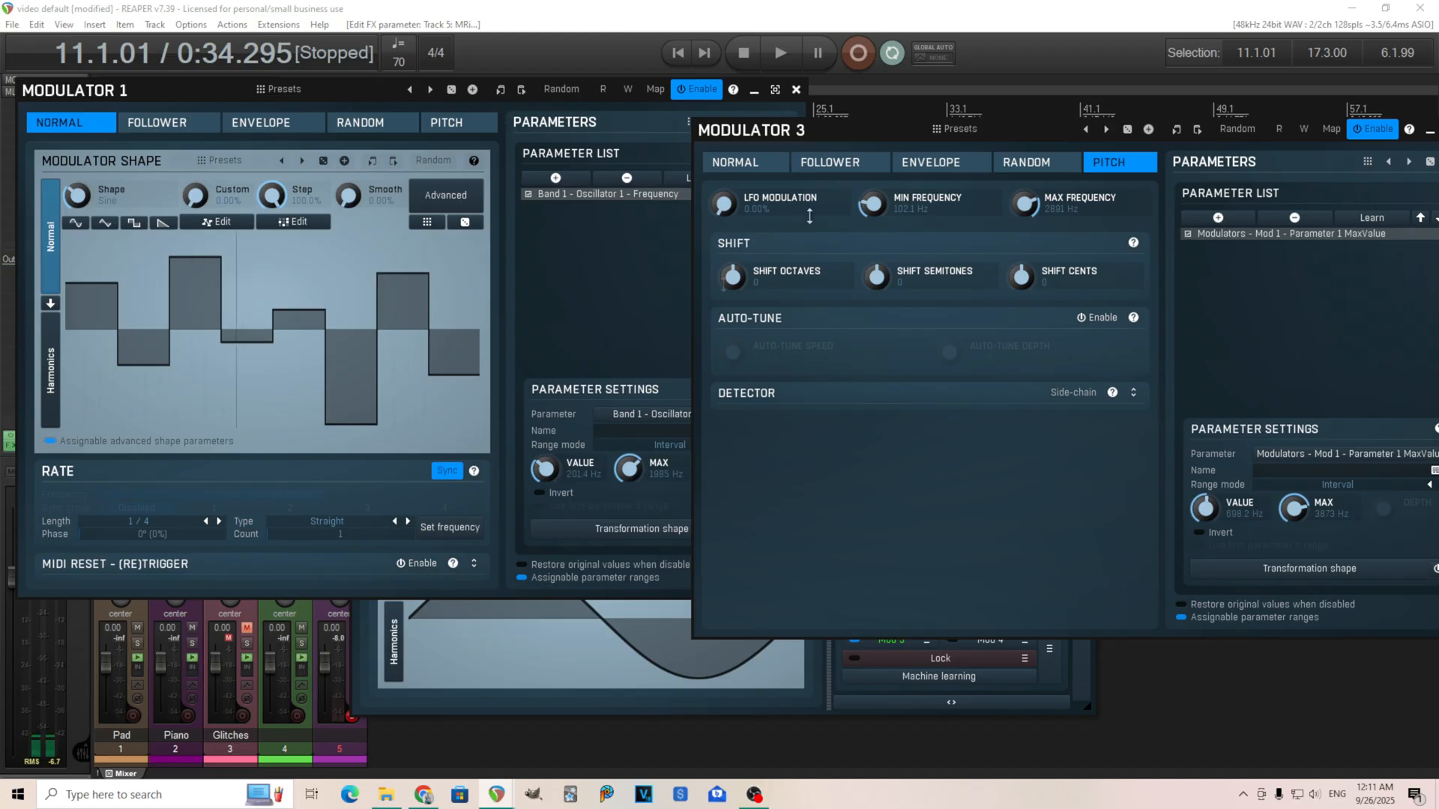
# Close the Modulator 3 and Modulator 1 settings and move the main plugin window clear of the track list and mixer.
pyautogui.moveTo(794, 133); pyautogui.dragTo(278, 217)
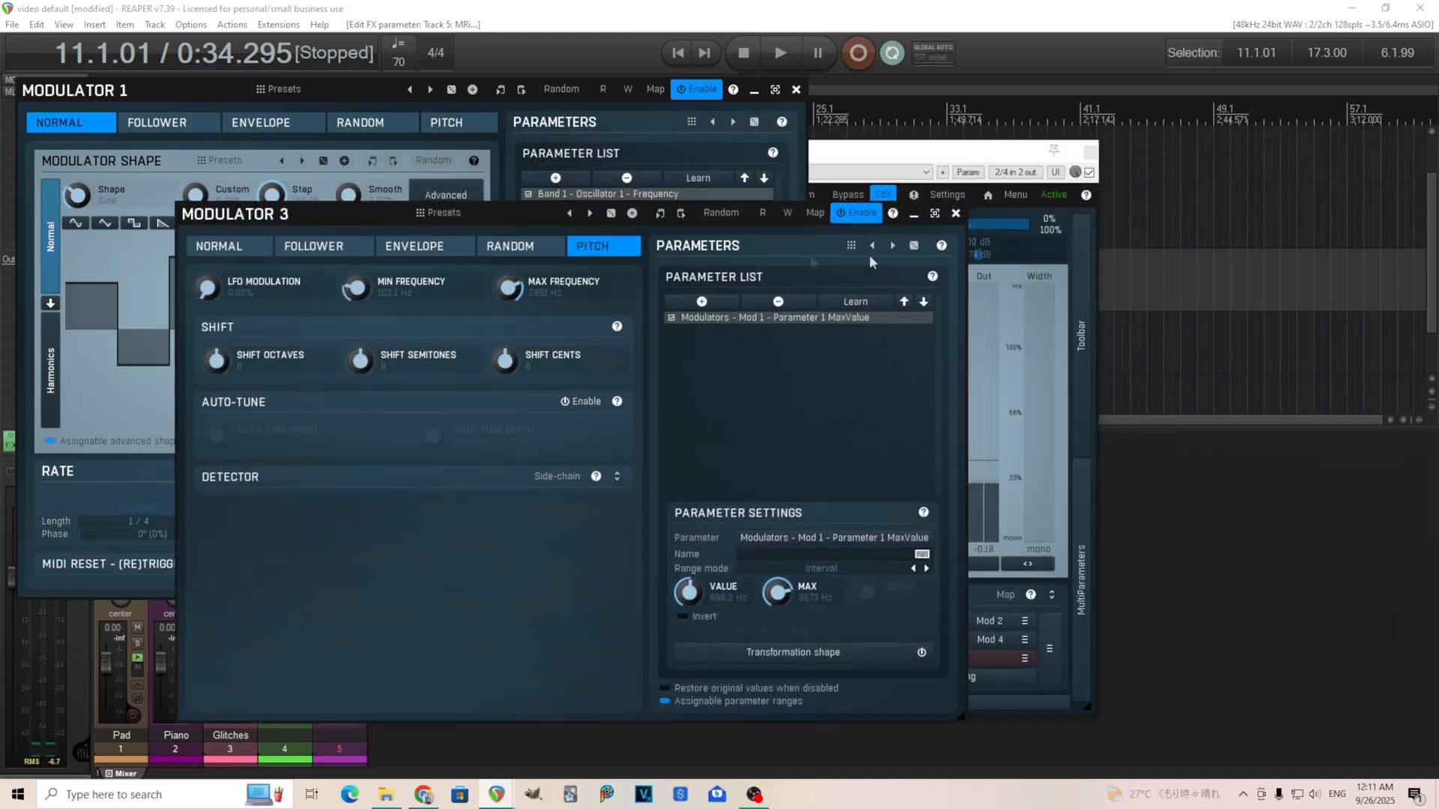
pyautogui.click(955, 212)
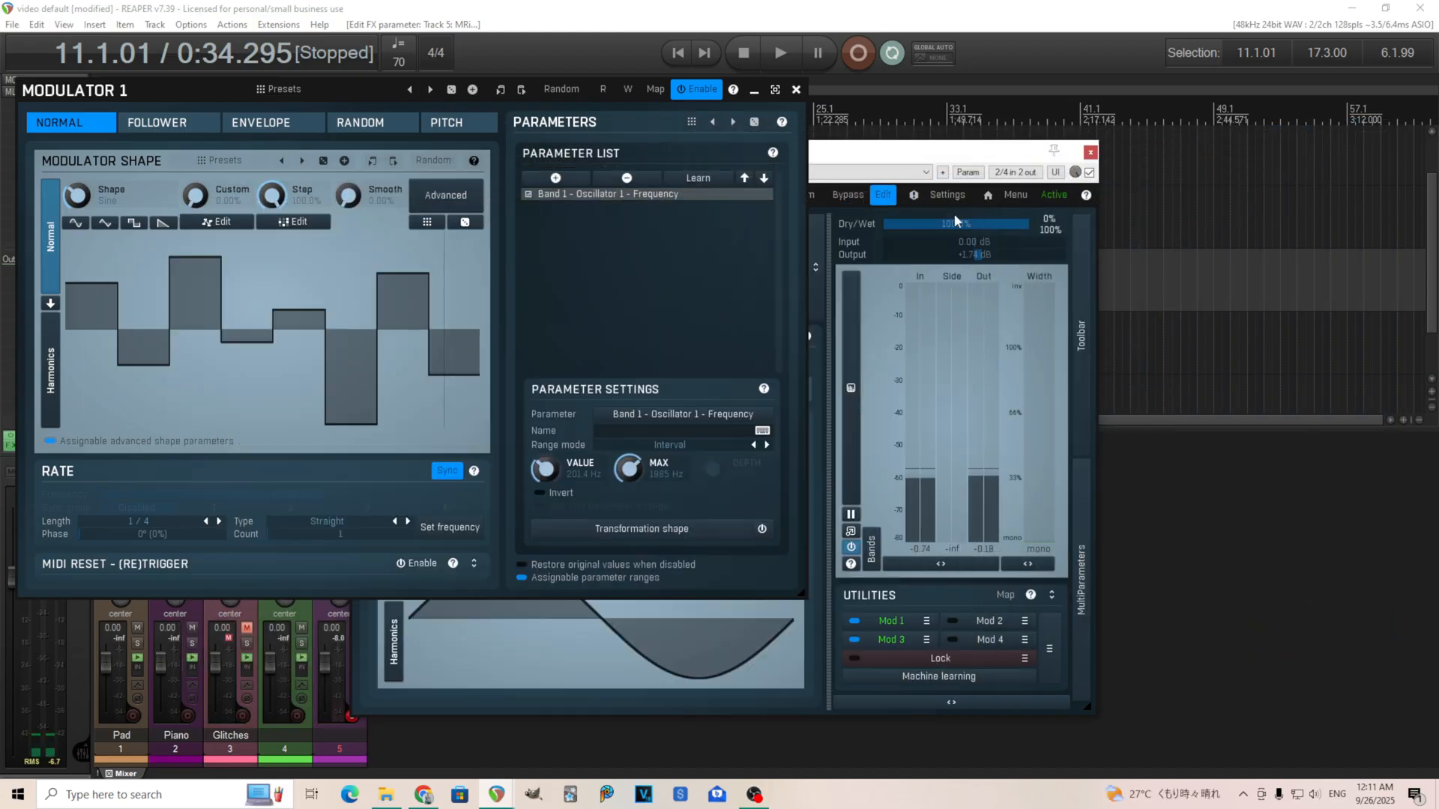
pyautogui.click(796, 89)
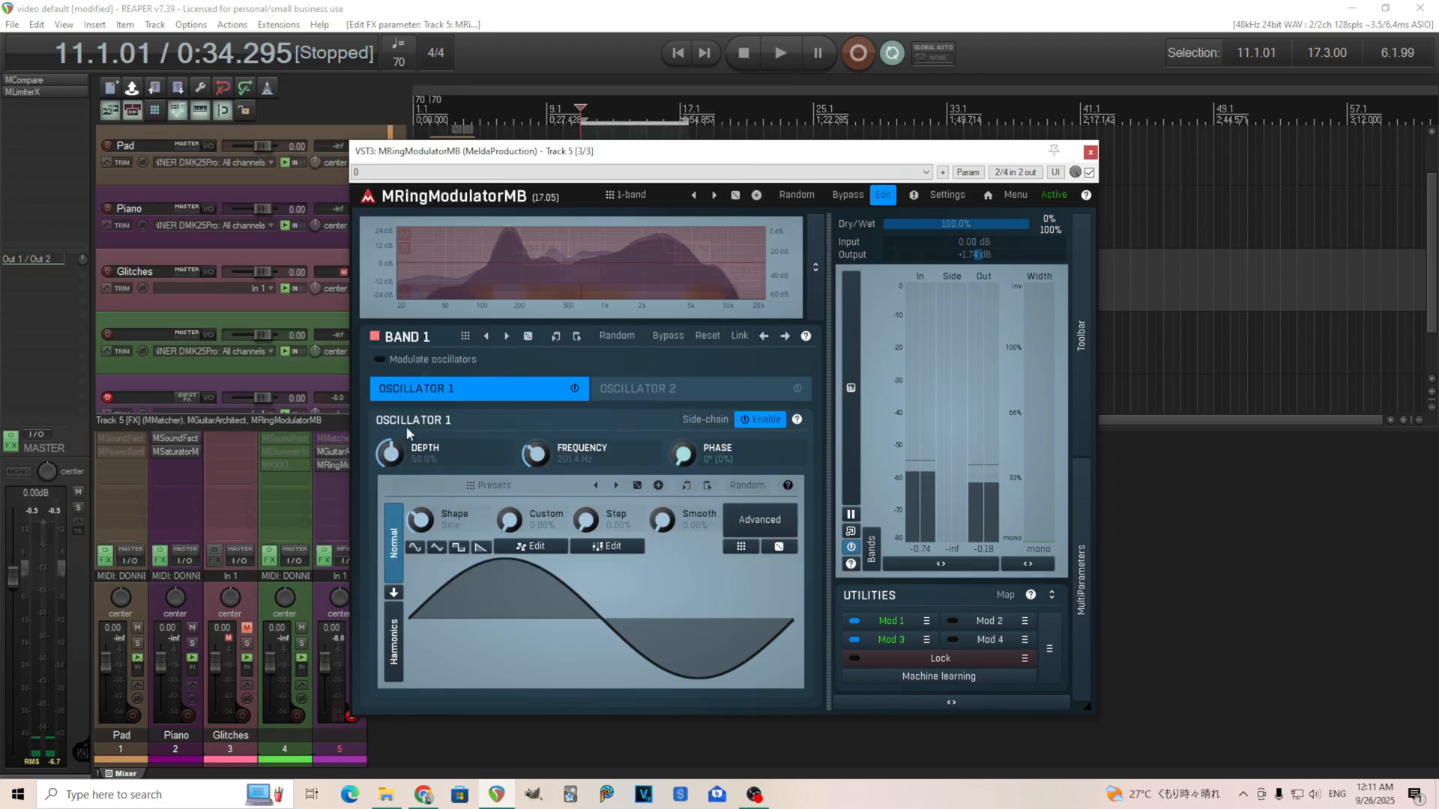
pyautogui.moveTo(471, 155); pyautogui.dragTo(580, 171)
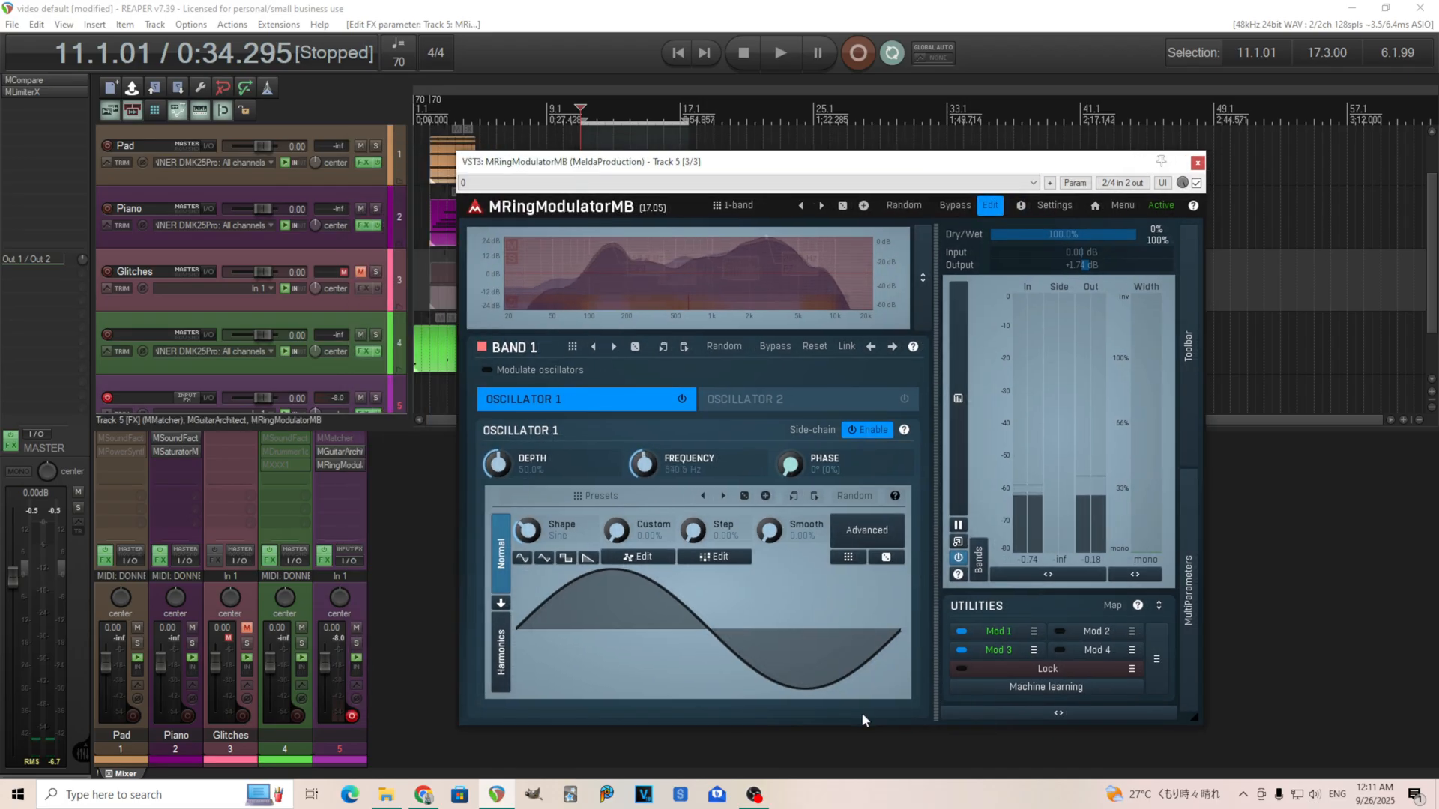